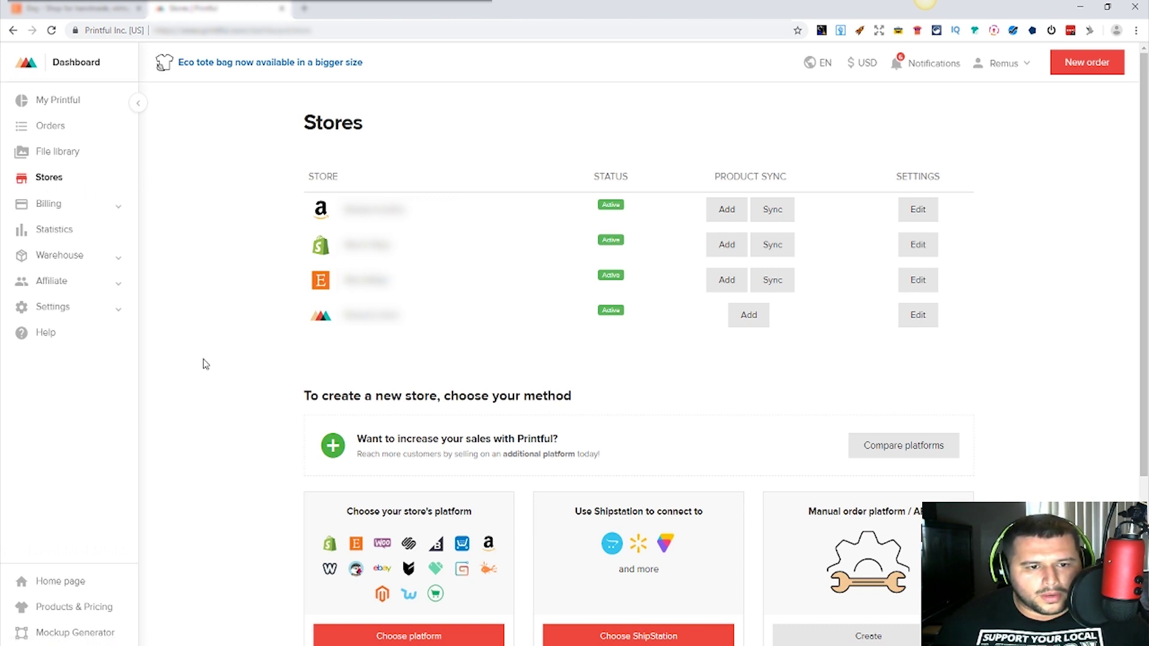
{"action": "scroll", "coordinate": [206, 363], "scroll_direction": "down", "scroll_amount": 3}
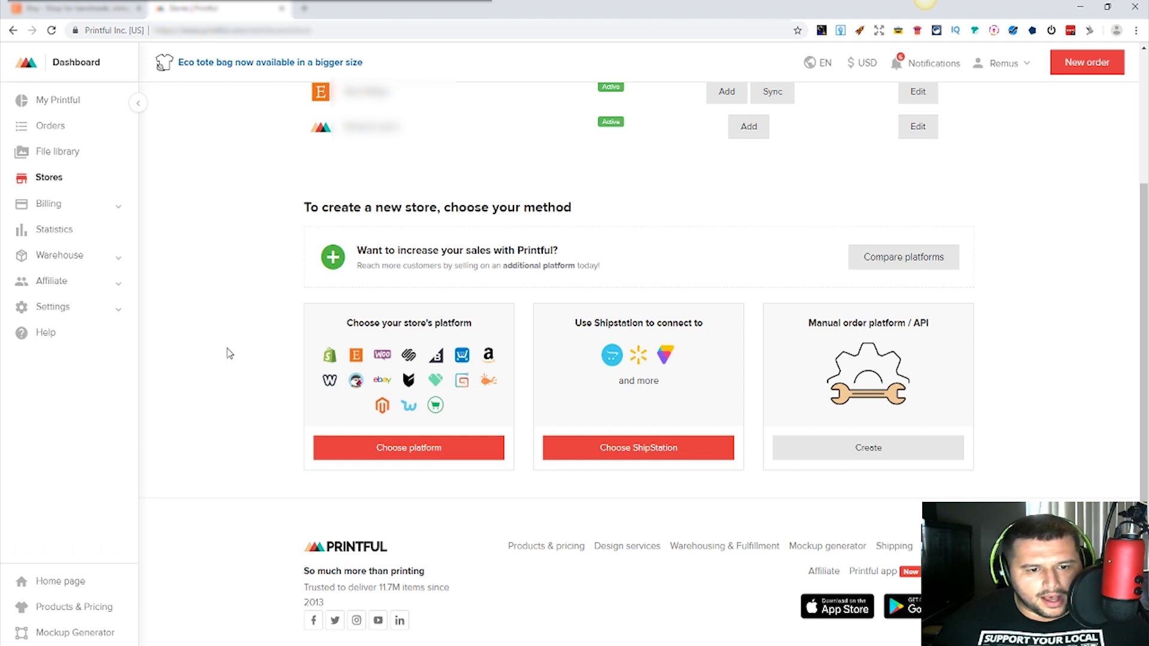
Browse the available store platforms and choose Etsy as the one to connect
{"action": "left_click", "coordinate": [384, 450]}
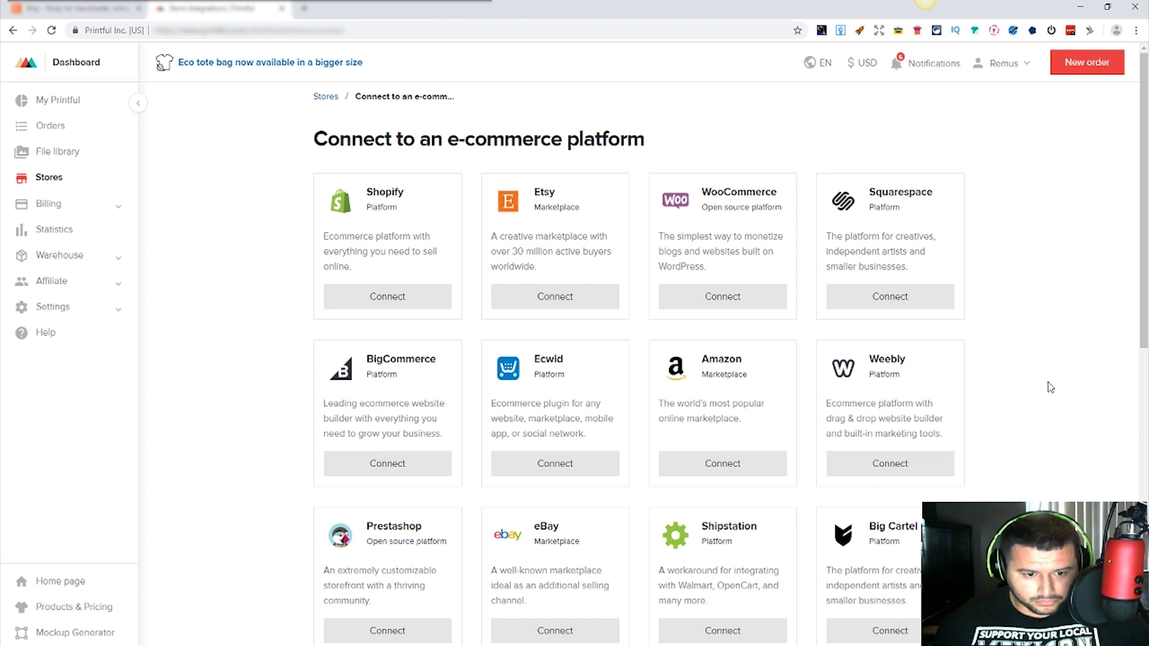
{"action": "scroll", "coordinate": [1047, 388], "scroll_direction": "down", "scroll_amount": 1}
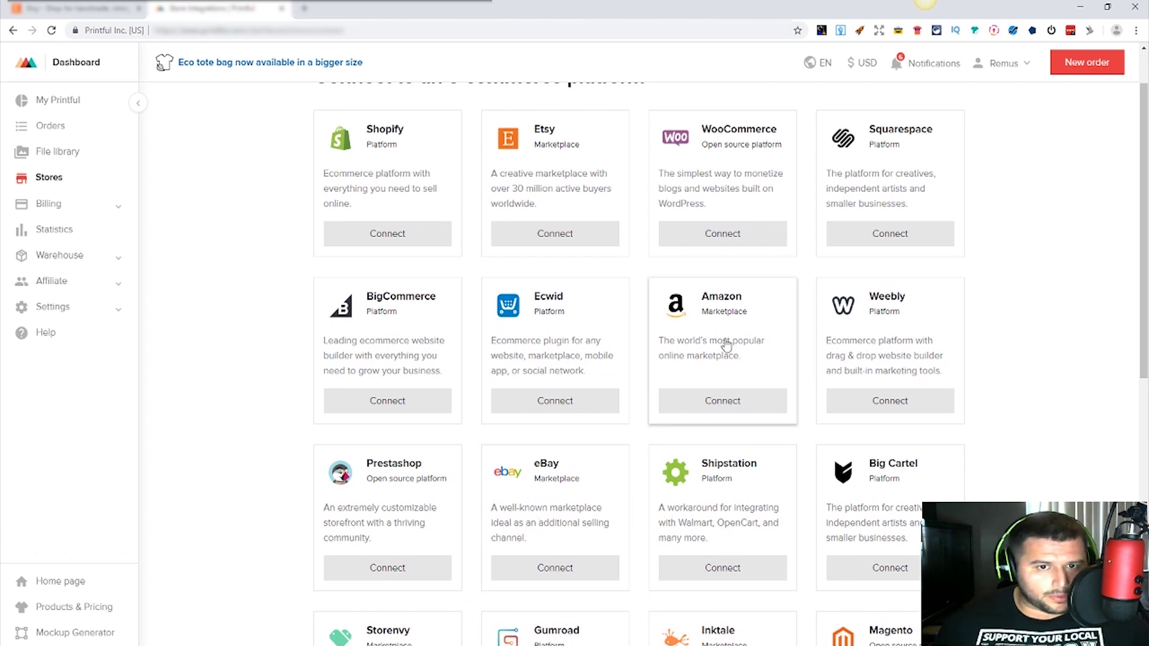
{"action": "scroll", "coordinate": [754, 333], "scroll_direction": "down", "scroll_amount": 5}
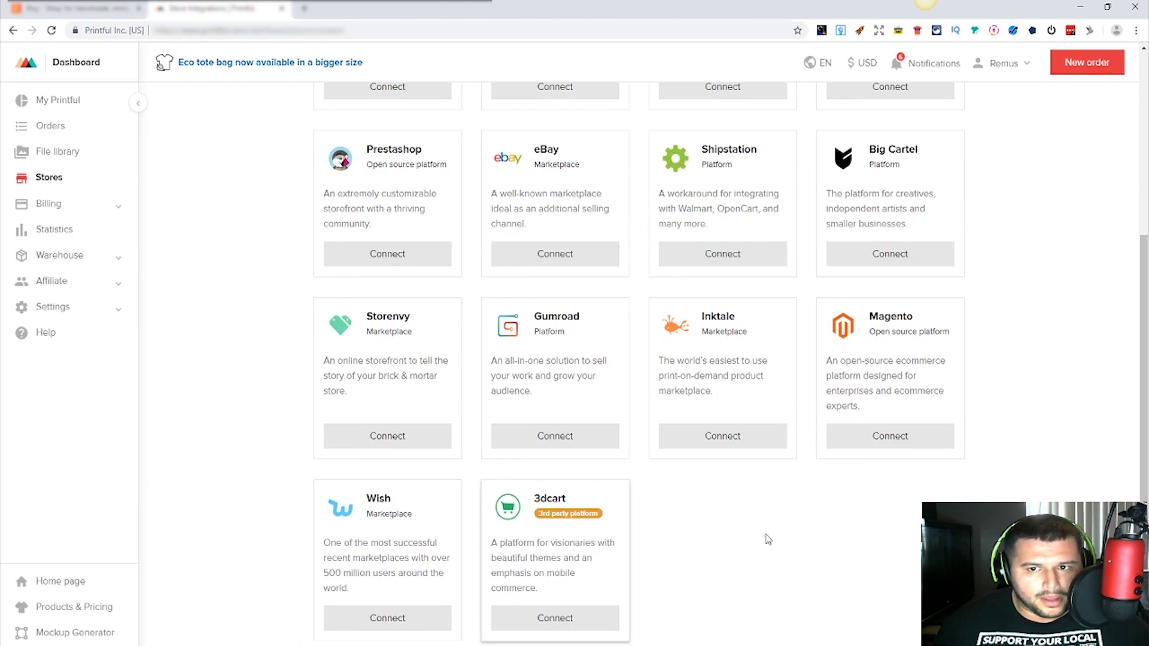
{"action": "scroll", "coordinate": [1053, 479], "scroll_direction": "up", "scroll_amount": 4}
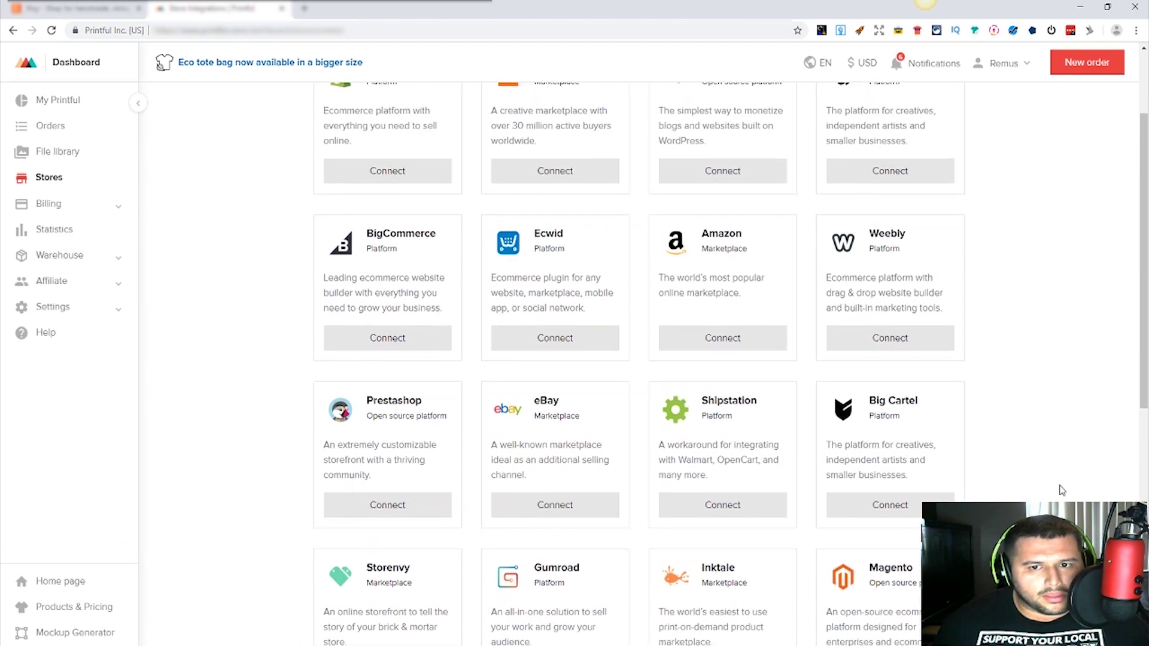
{"action": "scroll", "coordinate": [1061, 490], "scroll_direction": "up", "scroll_amount": 2}
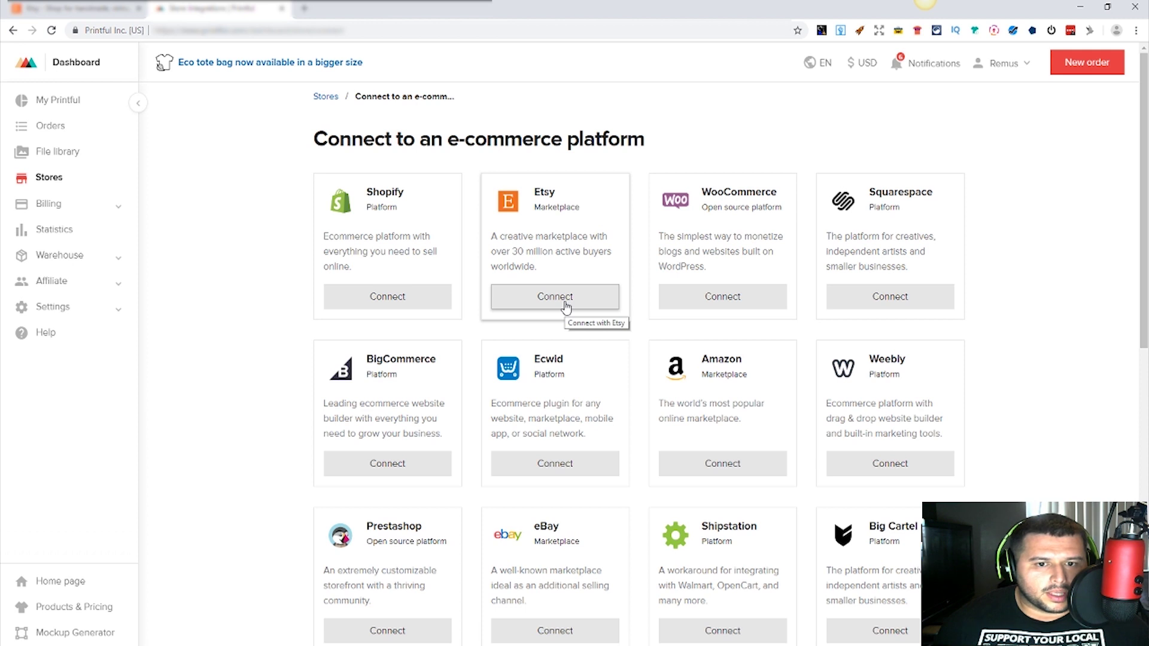
{"action": "left_click", "coordinate": [565, 305]}
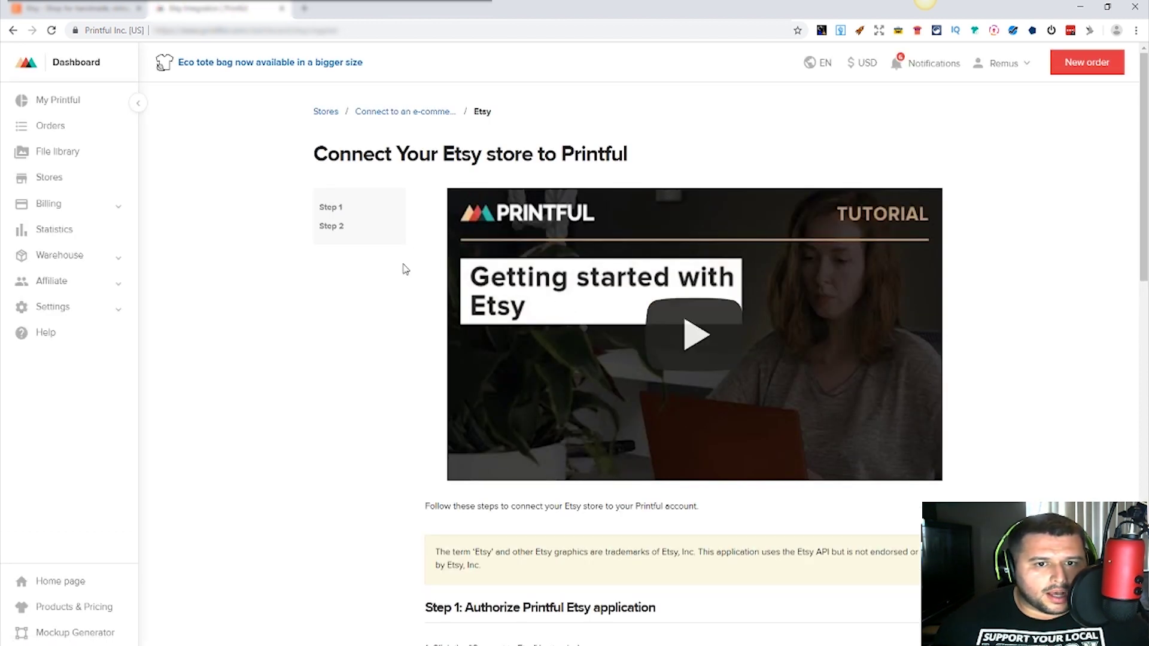
Scroll through the Etsy connection guide to Step 1 and head to Etsy to authorize Printful
{"action": "scroll", "coordinate": [1039, 322], "scroll_direction": "down", "scroll_amount": 3}
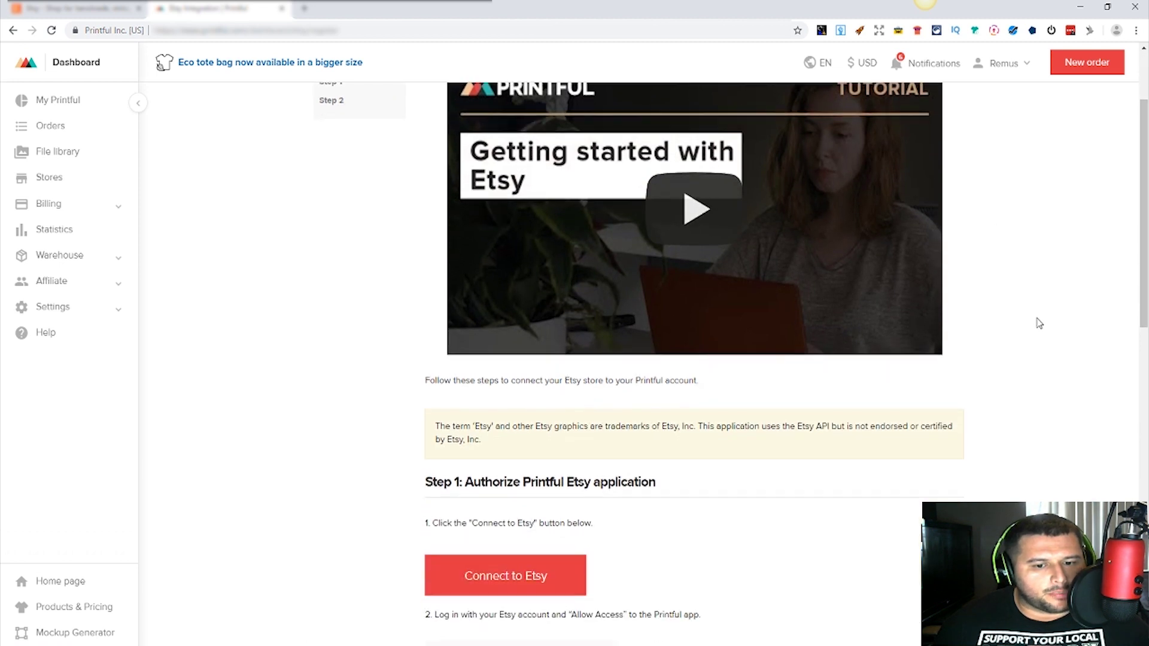
{"action": "scroll", "coordinate": [1039, 323], "scroll_direction": "down", "scroll_amount": 2}
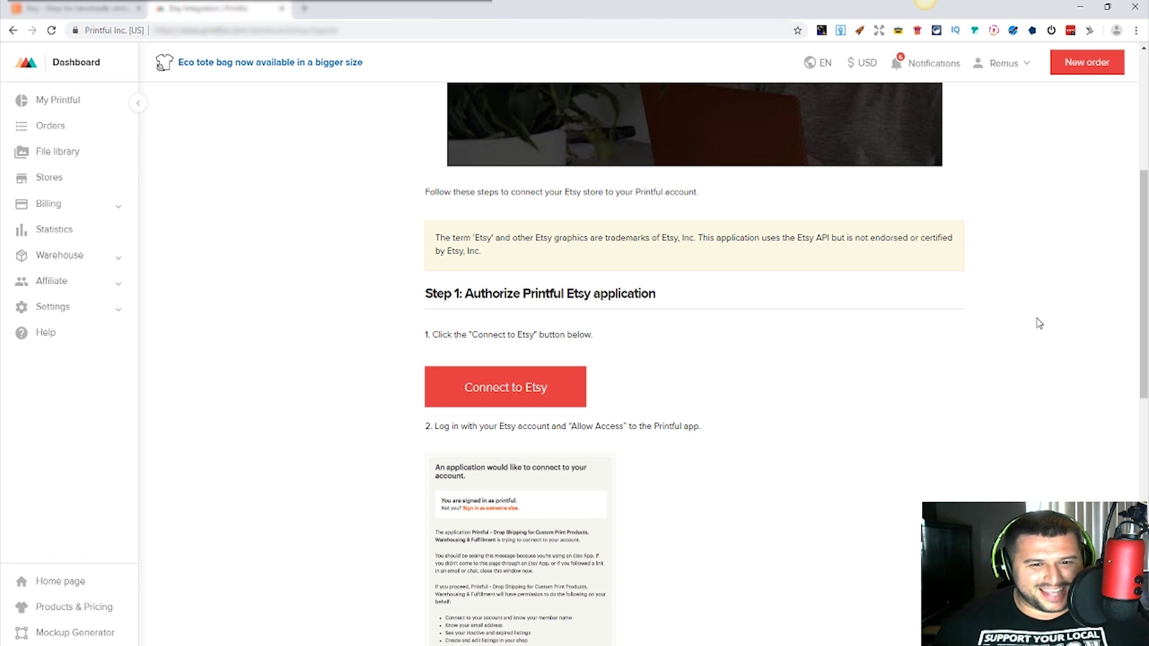
{"action": "scroll", "coordinate": [877, 382], "scroll_direction": "down", "scroll_amount": 2}
{"action": "scroll", "coordinate": [932, 377], "scroll_direction": "down", "scroll_amount": 2}
{"action": "scroll", "coordinate": [640, 283], "scroll_direction": "up", "scroll_amount": 2}
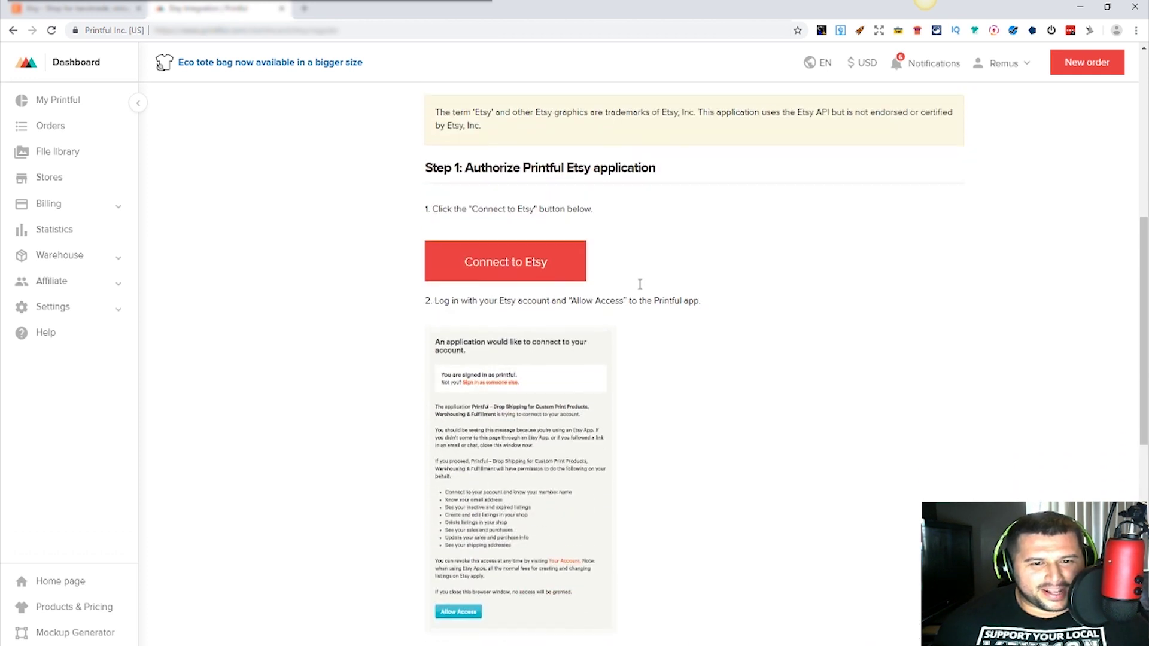
{"action": "left_click", "coordinate": [541, 273]}
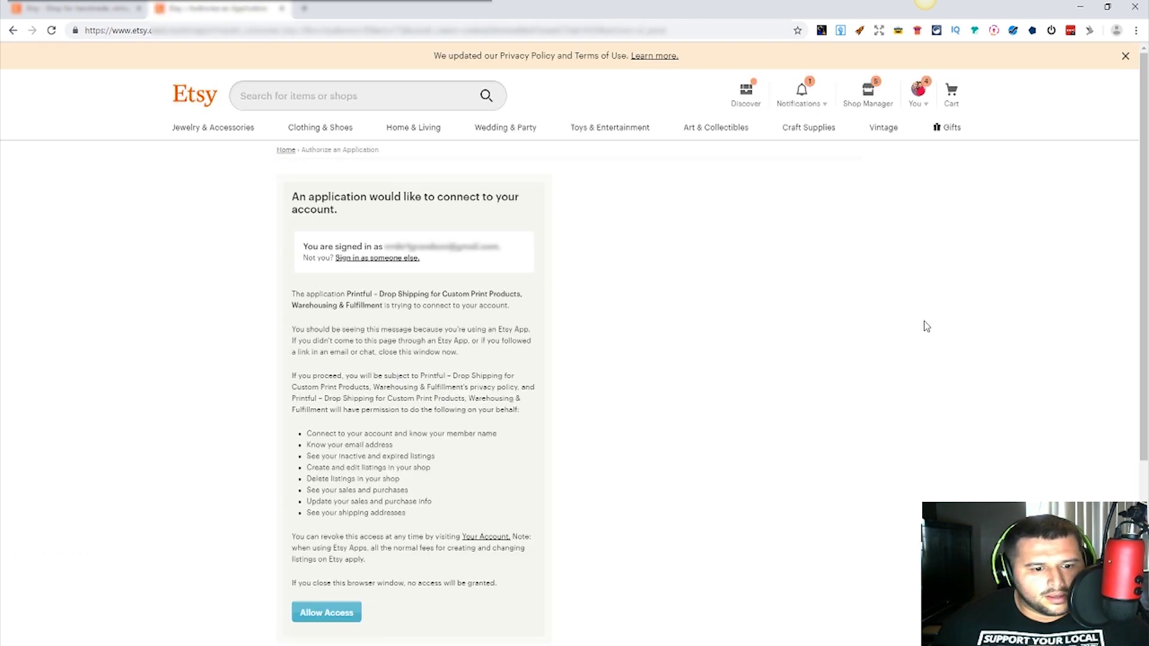
Grant Printful access to the Etsy shop, importing its 96 products
{"action": "scroll", "coordinate": [924, 326], "scroll_direction": "down", "scroll_amount": 1}
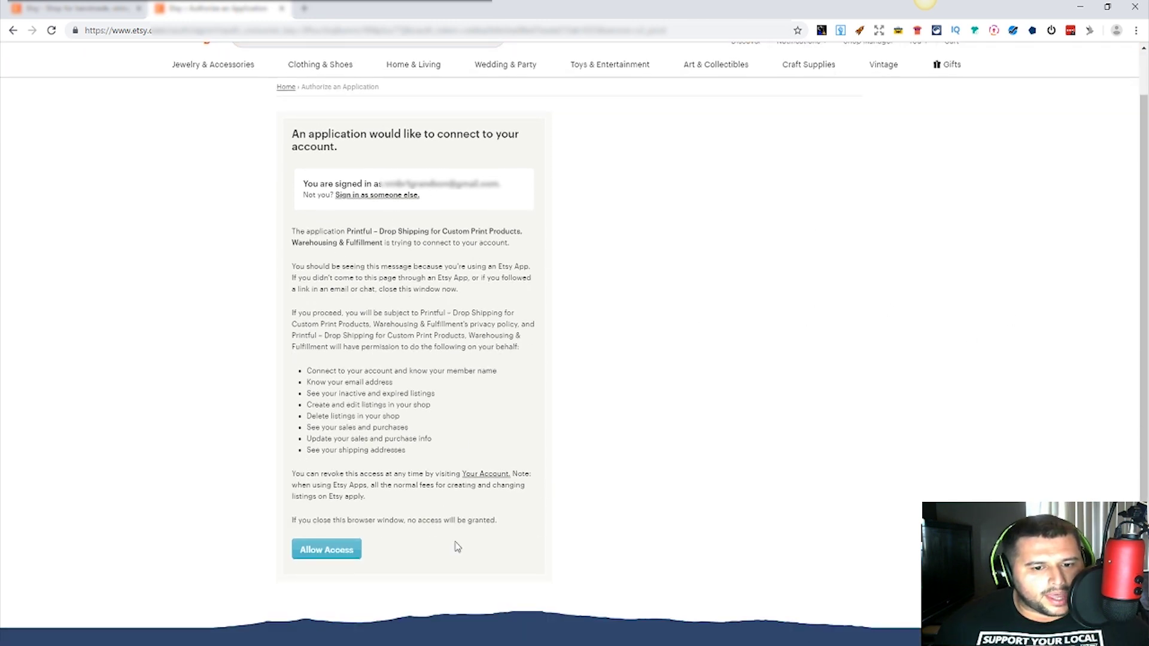
{"action": "left_click", "coordinate": [321, 553]}
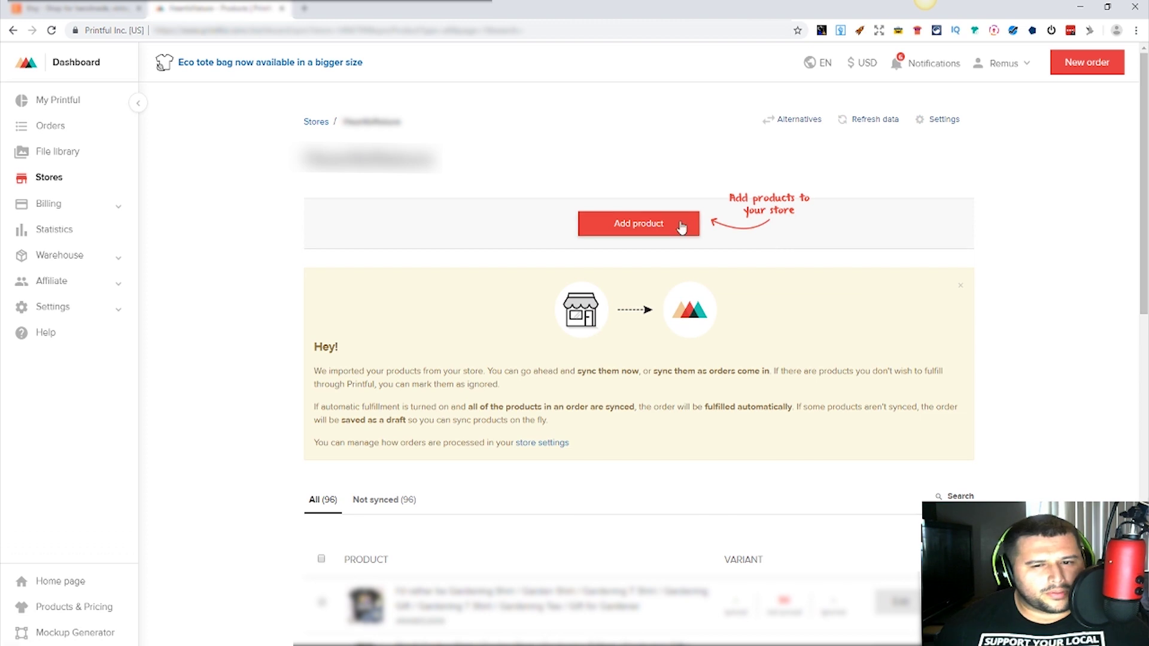
Start a new product and browse Men's clothing down to All shirts
{"action": "left_click", "coordinate": [632, 221]}
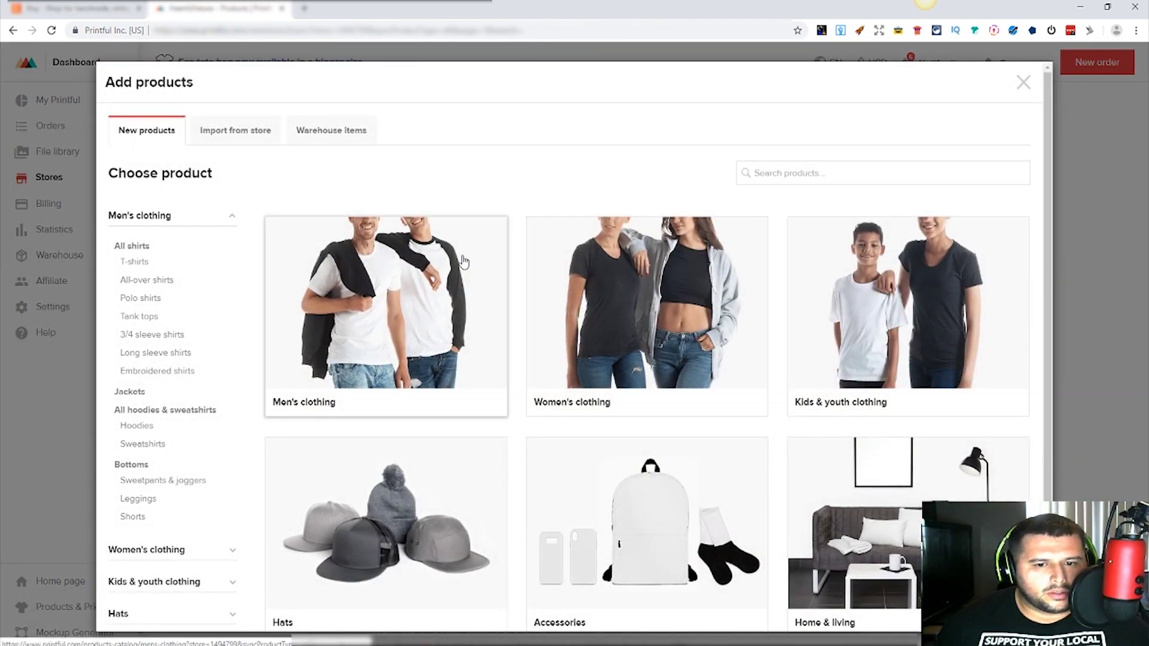
{"action": "scroll", "coordinate": [507, 295], "scroll_direction": "down", "scroll_amount": 2}
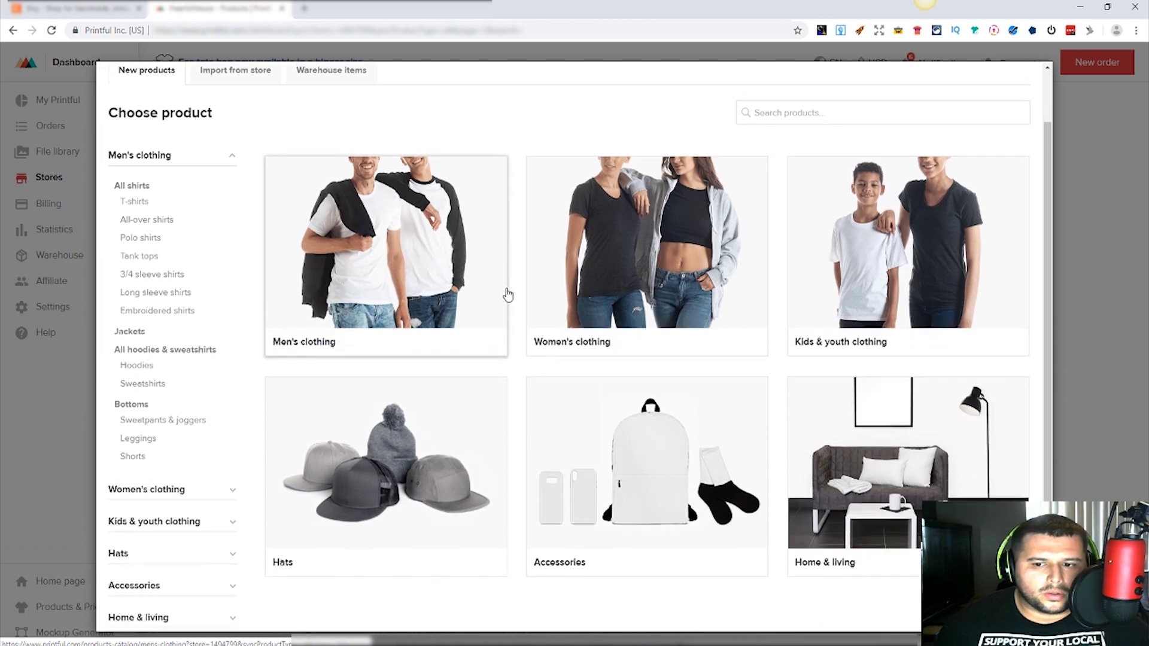
{"action": "scroll", "coordinate": [507, 313], "scroll_direction": "up", "scroll_amount": 2}
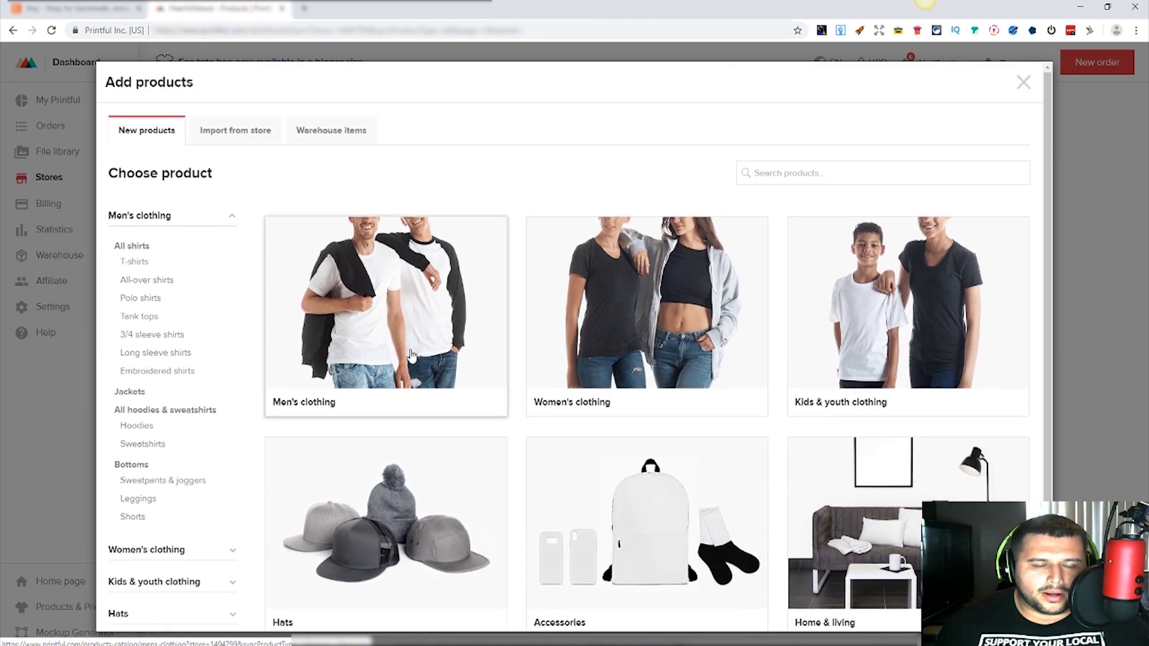
{"action": "left_click", "coordinate": [412, 358]}
{"action": "scroll", "coordinate": [477, 382], "scroll_direction": "down", "scroll_amount": 3}
{"action": "scroll", "coordinate": [553, 368], "scroll_direction": "up", "scroll_amount": 3}
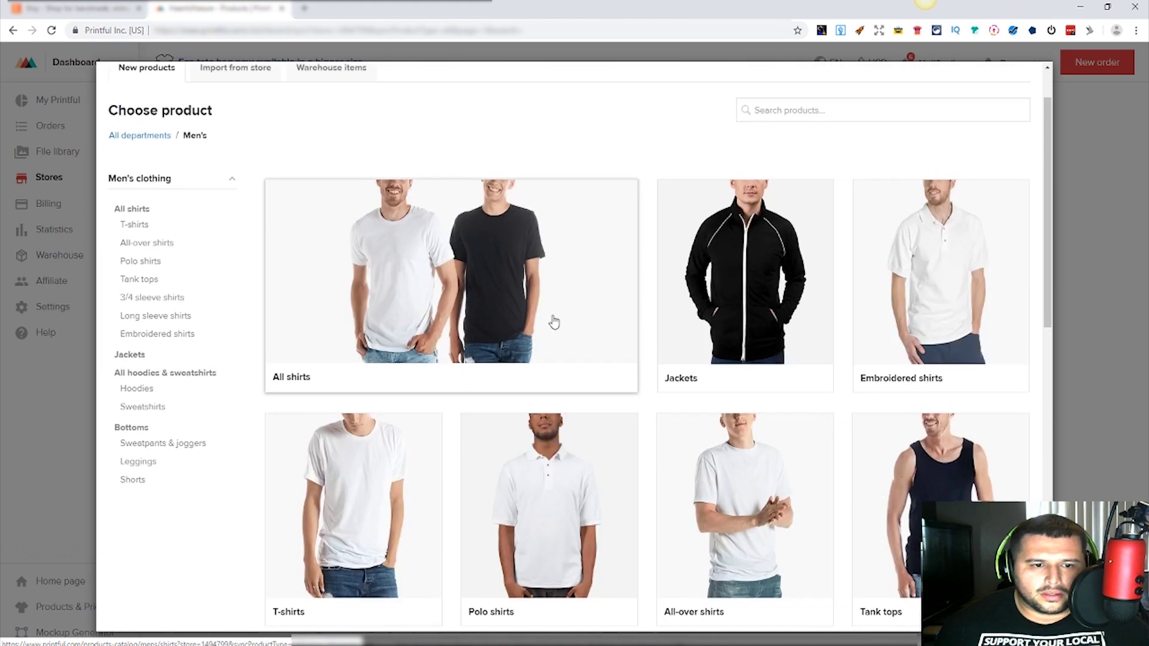
{"action": "left_click", "coordinate": [551, 321]}
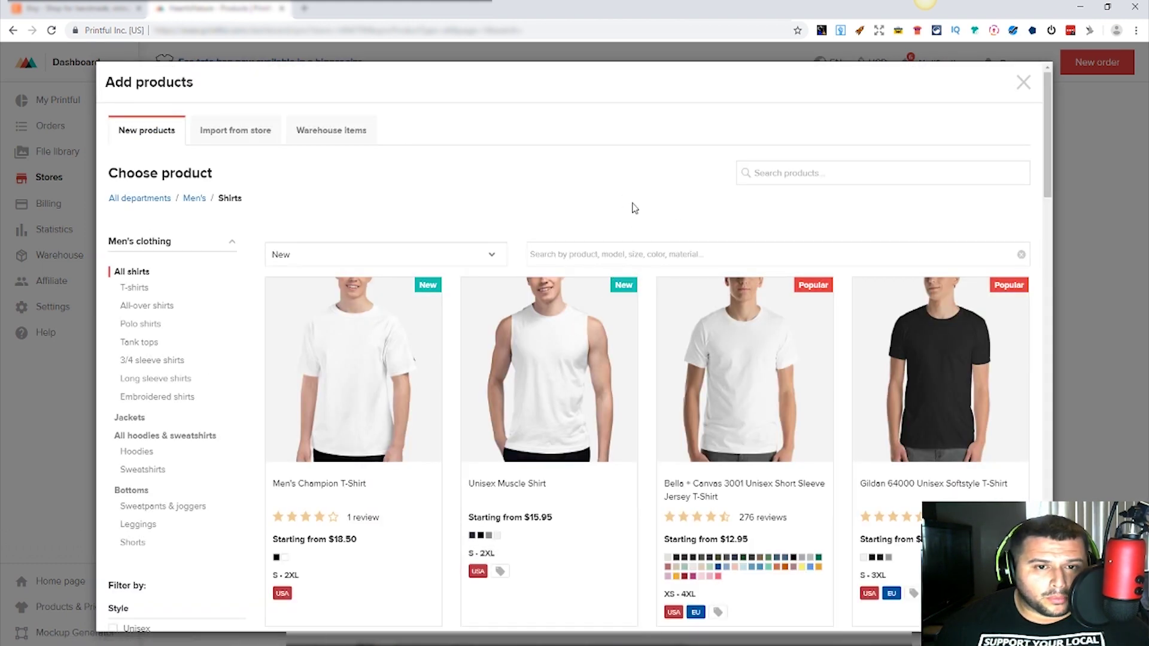
{"action": "scroll", "coordinate": [646, 334], "scroll_direction": "down", "scroll_amount": 3}
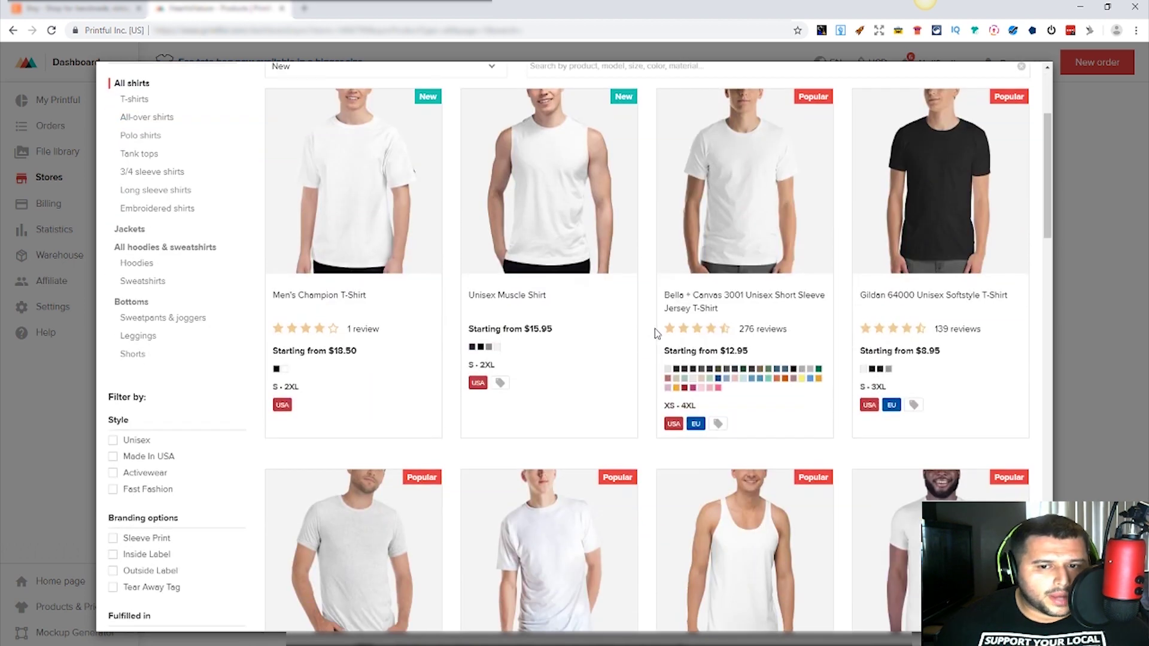
{"action": "scroll", "coordinate": [745, 461], "scroll_direction": "up", "scroll_amount": 3}
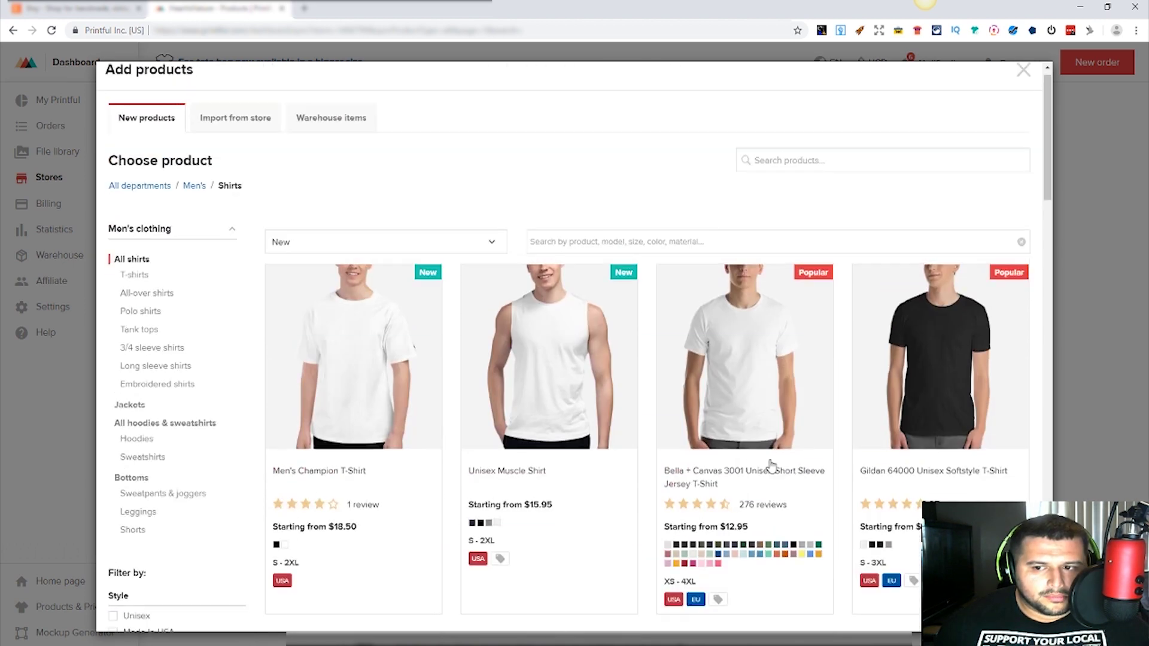
Pick the Gildan 64000 Unisex Softstyle T-Shirt and offer it in Black instead of White
{"action": "left_click", "coordinate": [946, 382]}
{"action": "scroll", "coordinate": [346, 326], "scroll_direction": "down", "scroll_amount": 1}
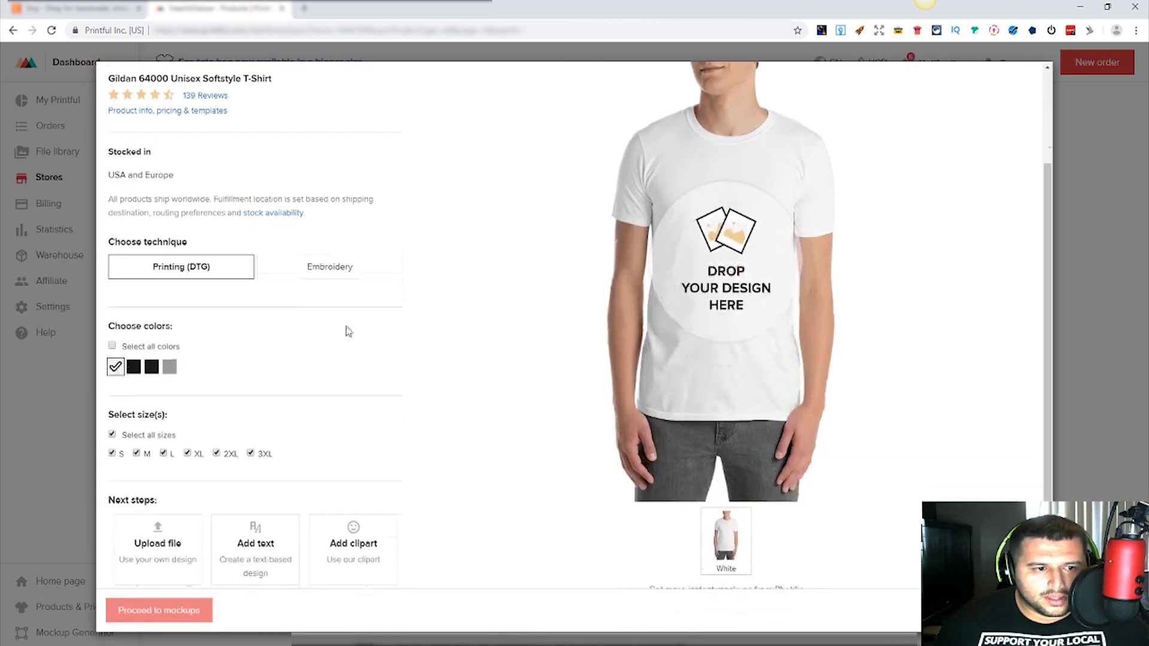
{"action": "left_click", "coordinate": [134, 361]}
{"action": "left_click", "coordinate": [116, 362]}
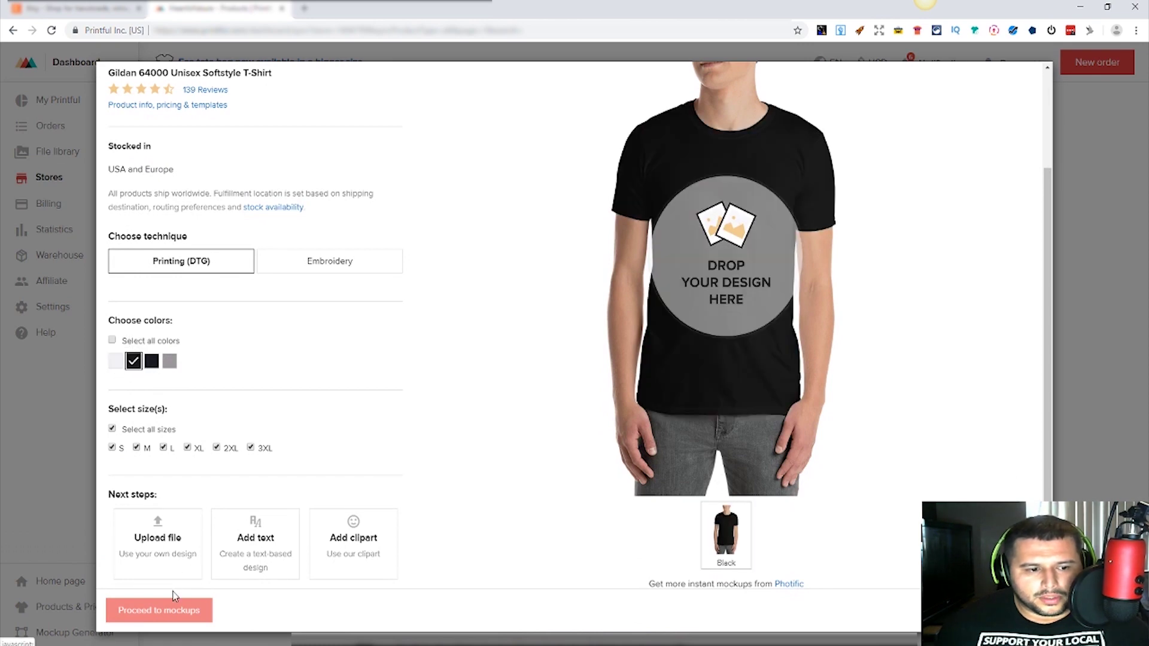
Upload 4th-of-july-hedgehog-head.png onto the shirt front and continue to mockups
{"action": "scroll", "coordinate": [182, 554], "scroll_direction": "down", "scroll_amount": 7}
{"action": "left_click", "coordinate": [158, 90]}
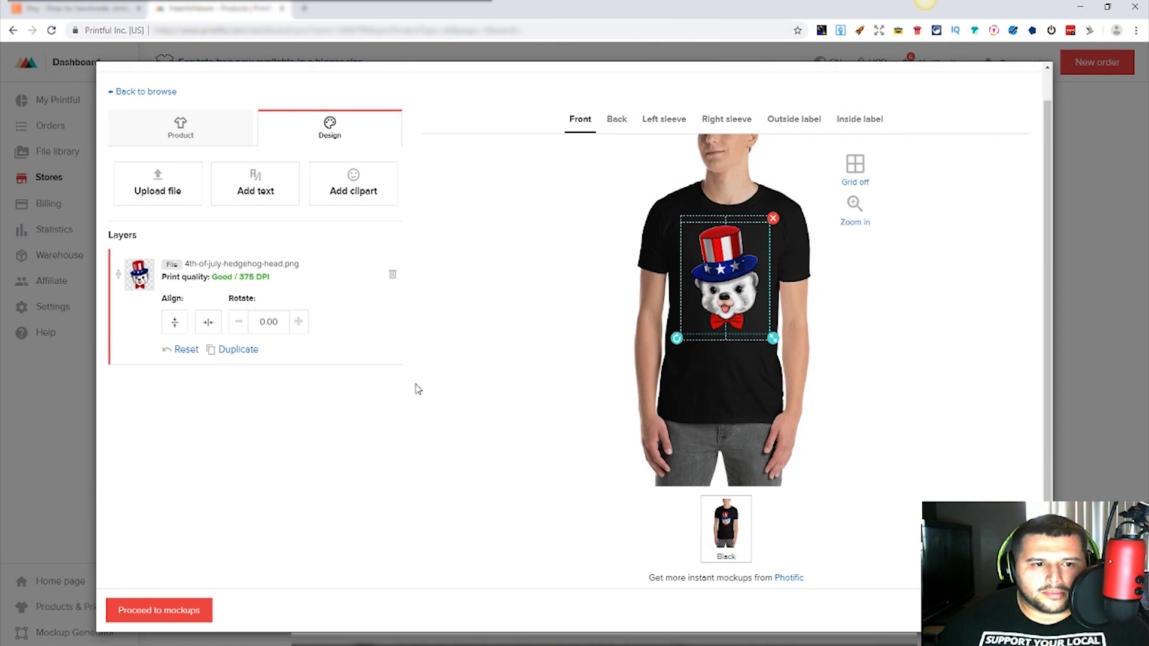
{"action": "scroll", "coordinate": [541, 459], "scroll_direction": "up", "scroll_amount": 1}
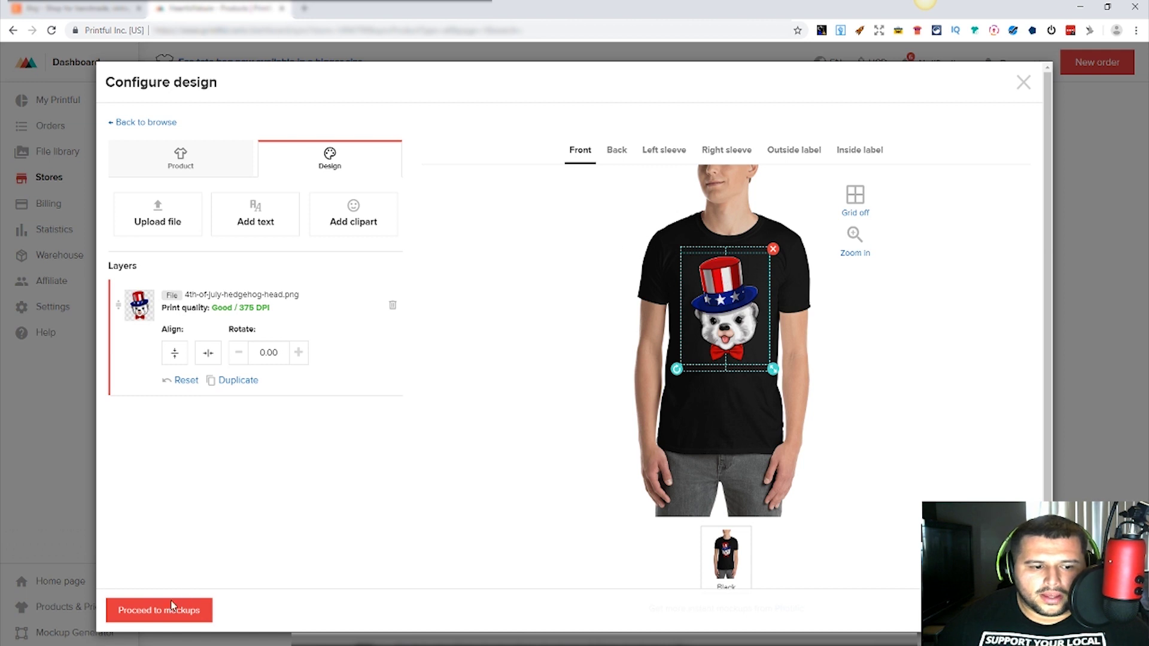
{"action": "left_click", "coordinate": [142, 613]}
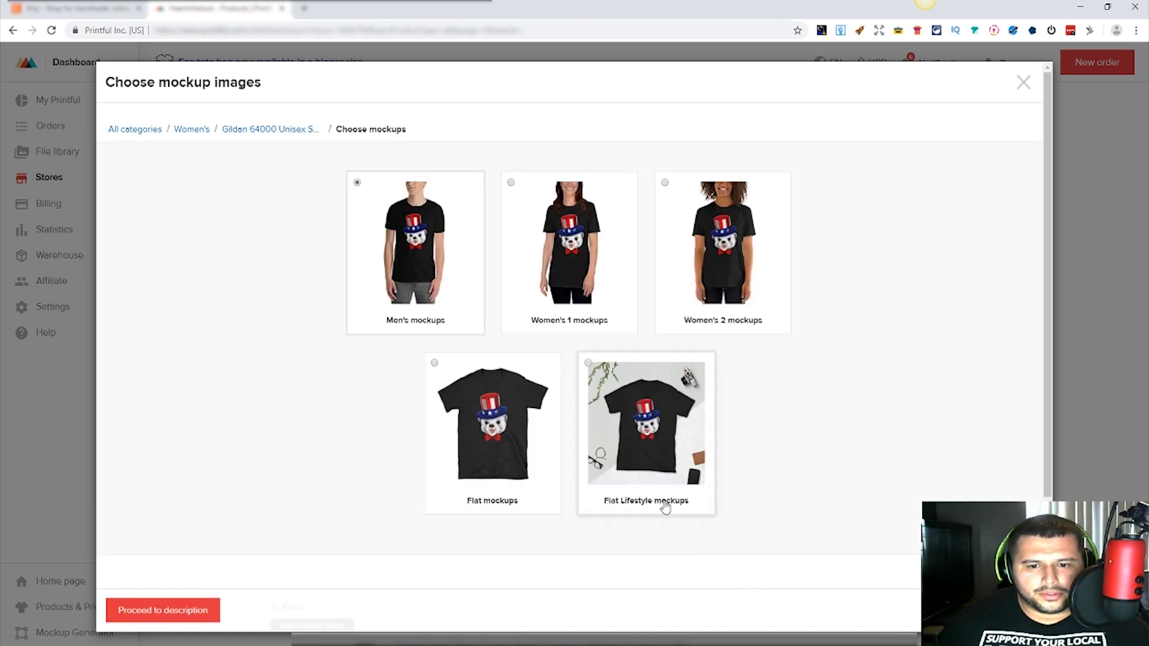
Compare Men's, Women's 1, Women's 2 and Flat mockups, settling on Flat Lifestyle
{"action": "left_click", "coordinate": [612, 243]}
{"action": "left_click", "coordinate": [659, 317]}
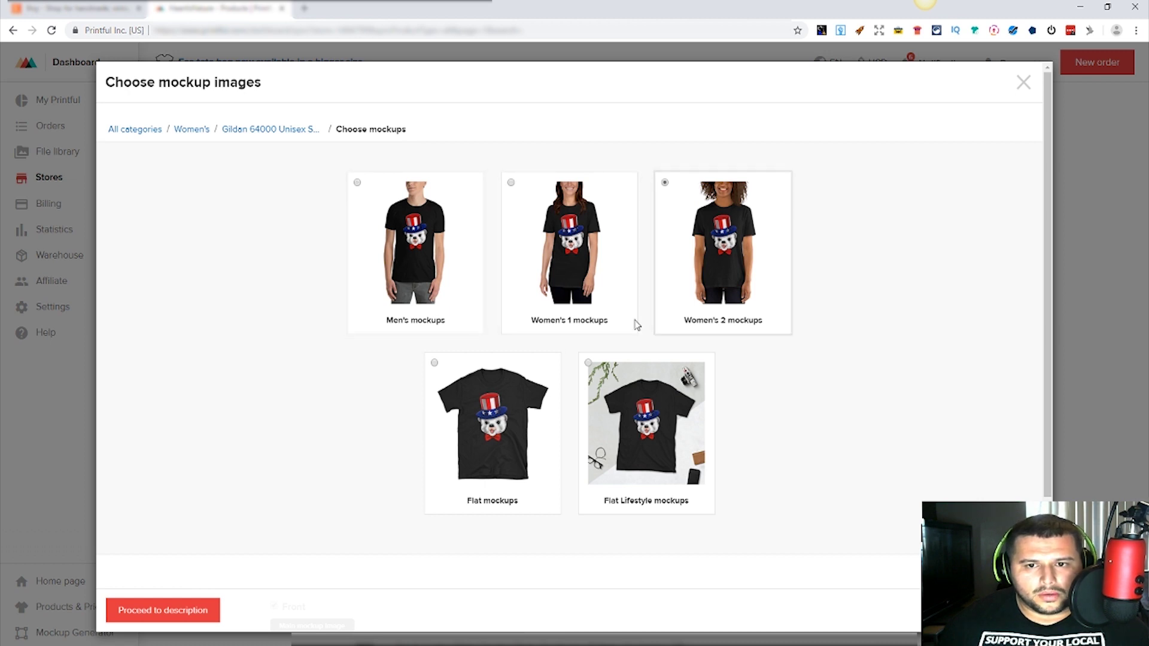
{"action": "left_click", "coordinate": [500, 386]}
{"action": "left_click", "coordinate": [607, 383]}
{"action": "left_click", "coordinate": [568, 257]}
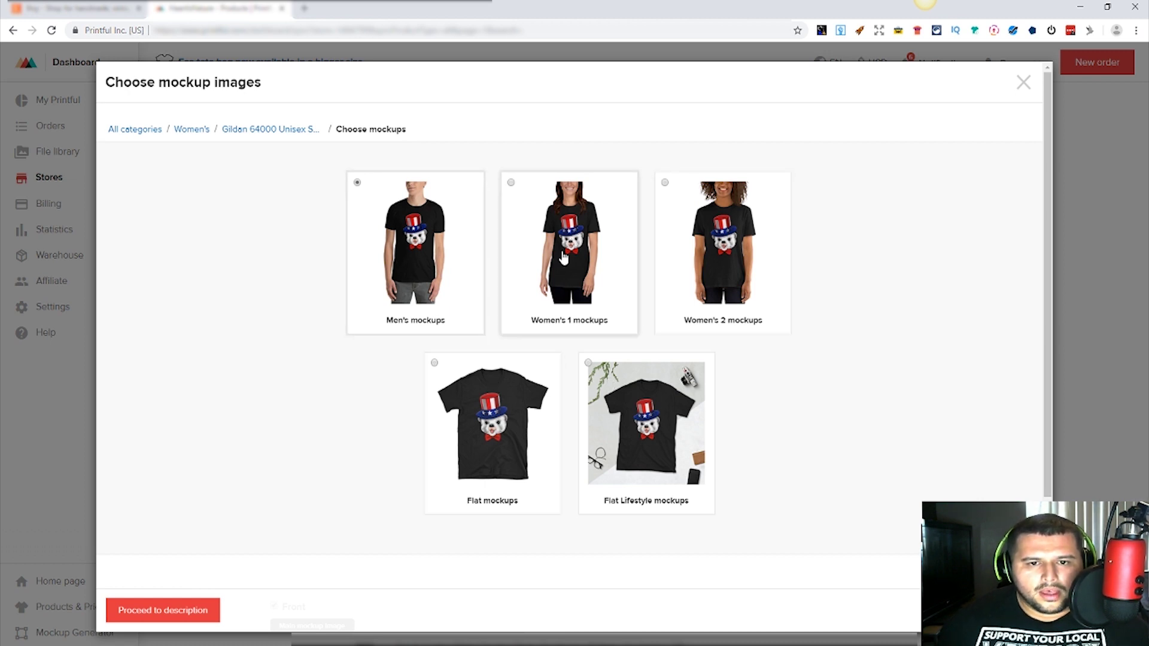
{"action": "left_click", "coordinate": [742, 263]}
{"action": "left_click", "coordinate": [458, 440]}
{"action": "left_click", "coordinate": [568, 257]}
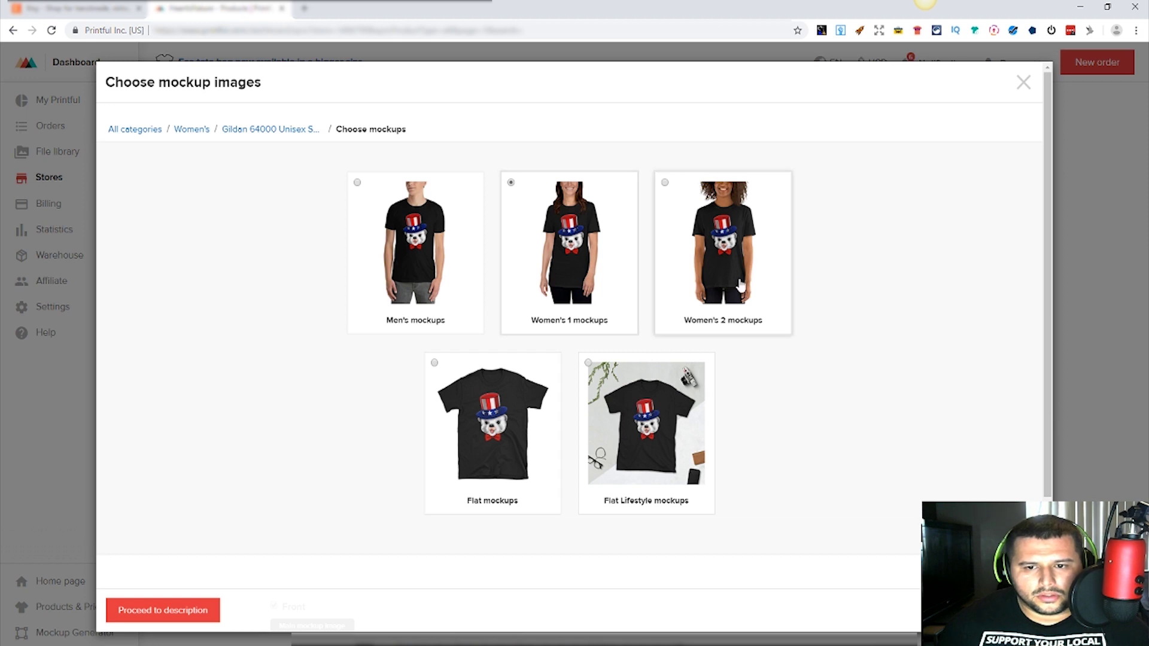
{"action": "left_click", "coordinate": [419, 257]}
{"action": "left_click", "coordinate": [523, 463]}
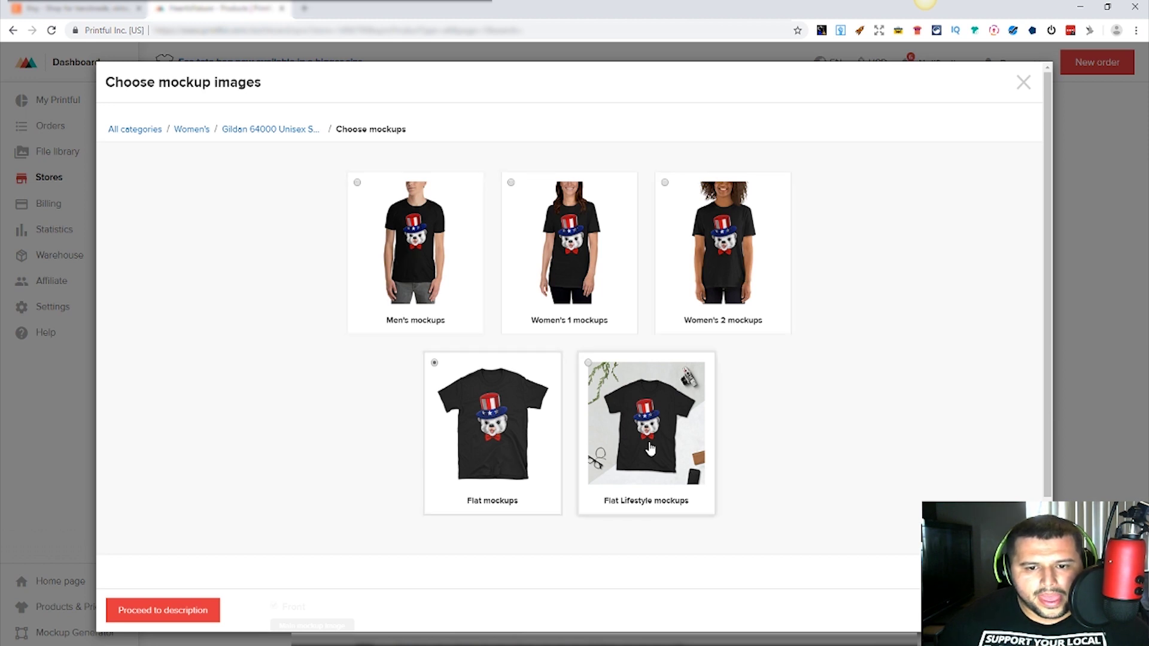
{"action": "left_click", "coordinate": [650, 449]}
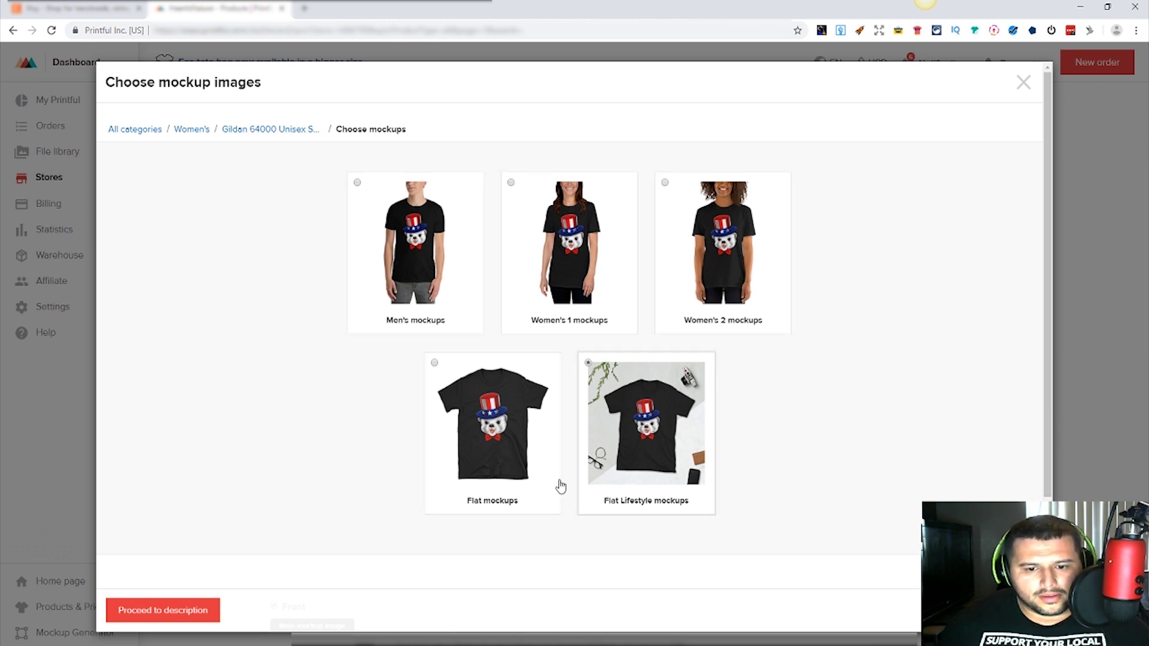
{"action": "left_click", "coordinate": [215, 604]}
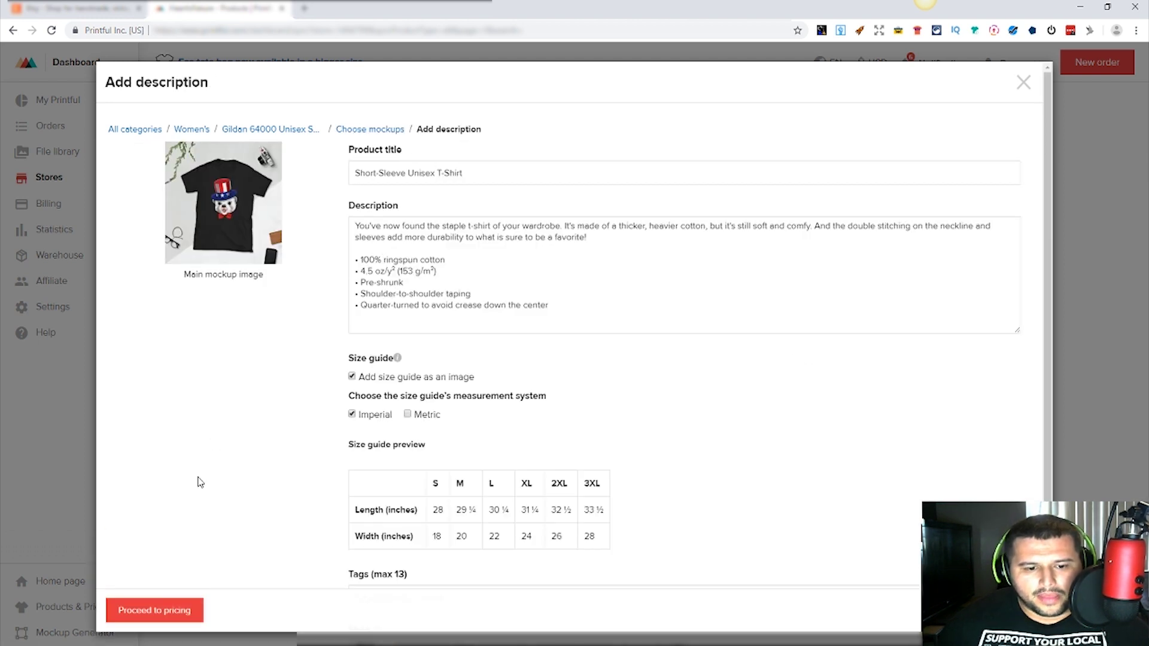
Keep the title Short-Sleeve Unisex T-Shirt and default description, then move to pricing
{"action": "left_click", "coordinate": [353, 176]}
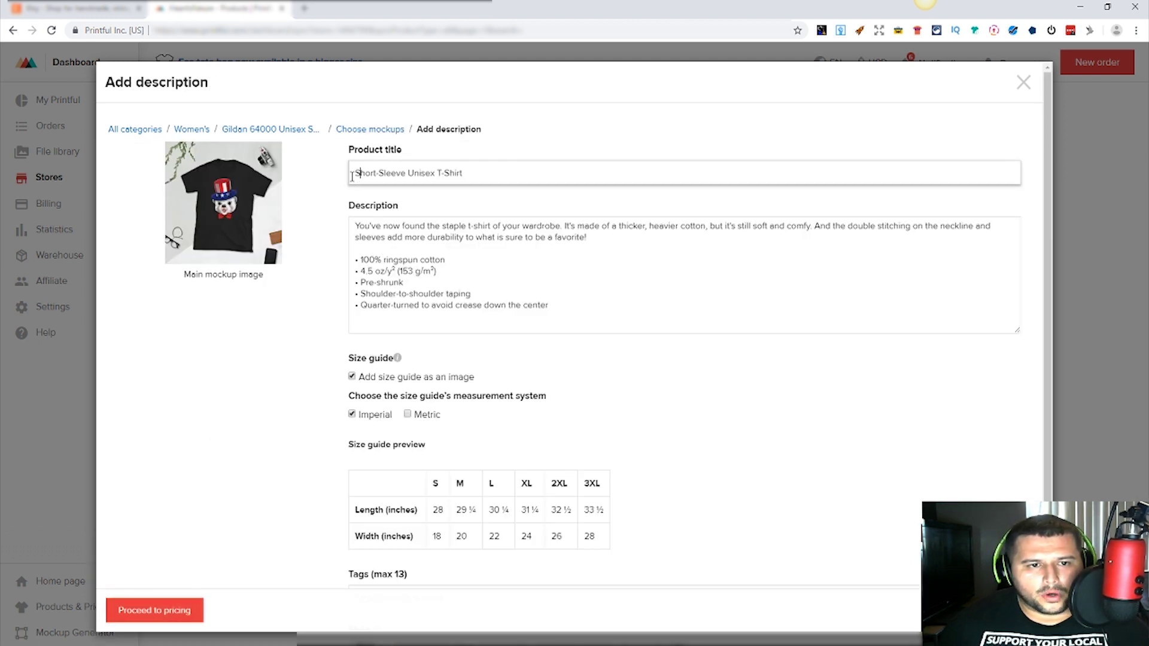
{"action": "type", "text": "vdd"}
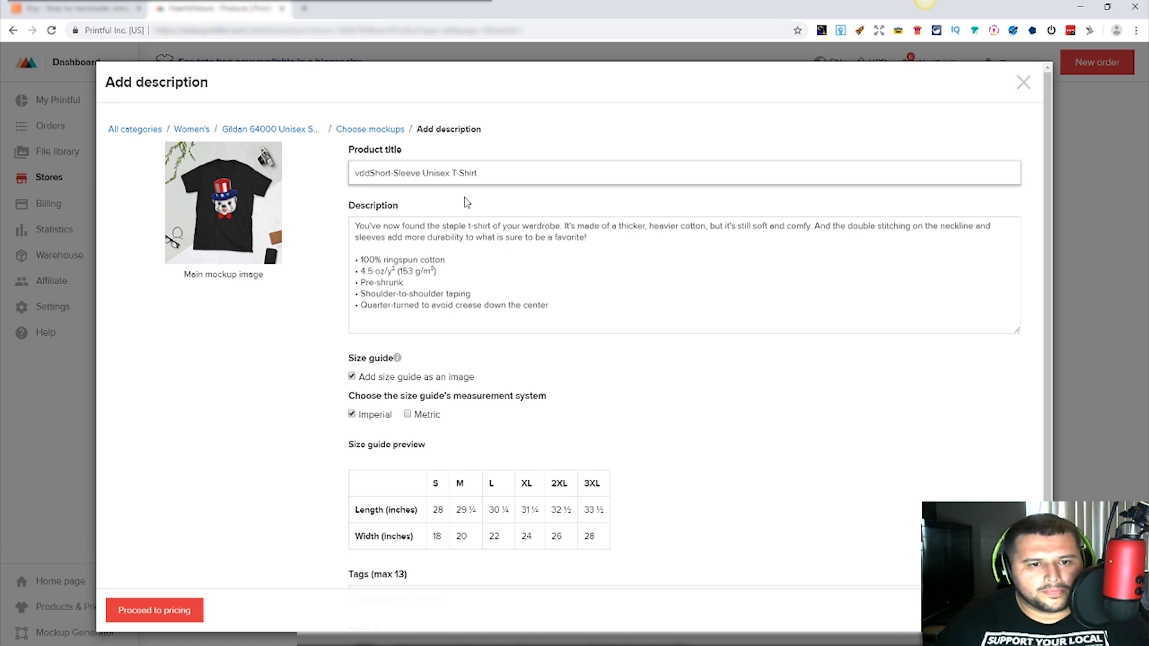
{"action": "key", "text": "BackSpace"}
{"action": "key", "text": "BackSpace"}
{"action": "key", "text": "BackSpace"}
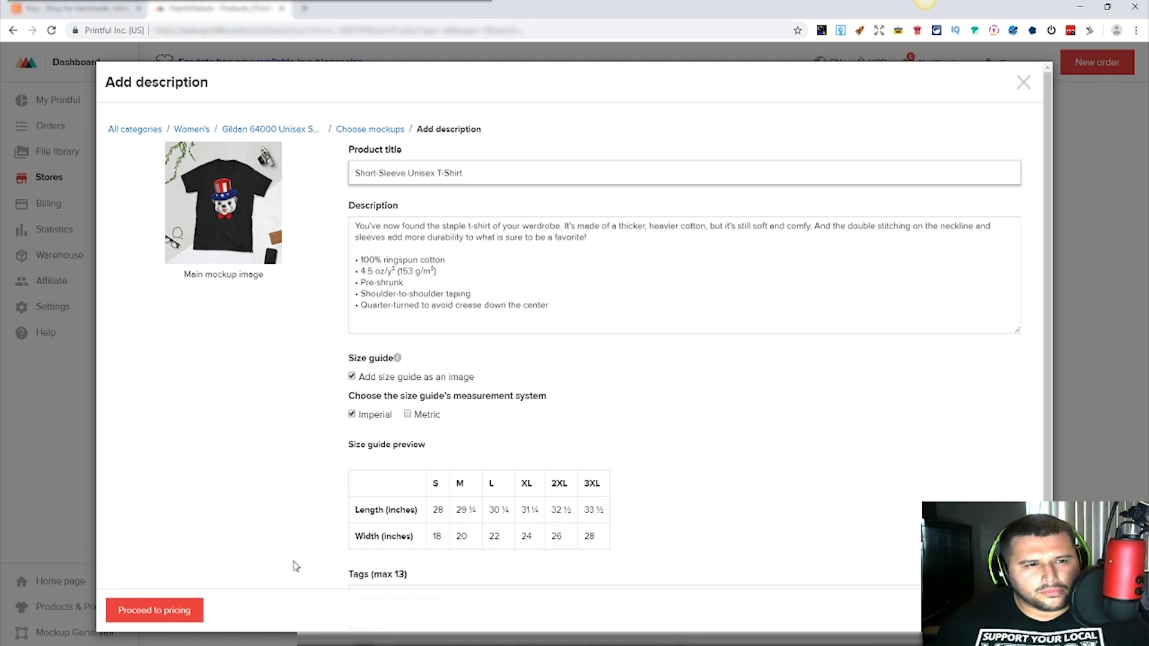
{"action": "left_click", "coordinate": [176, 619]}
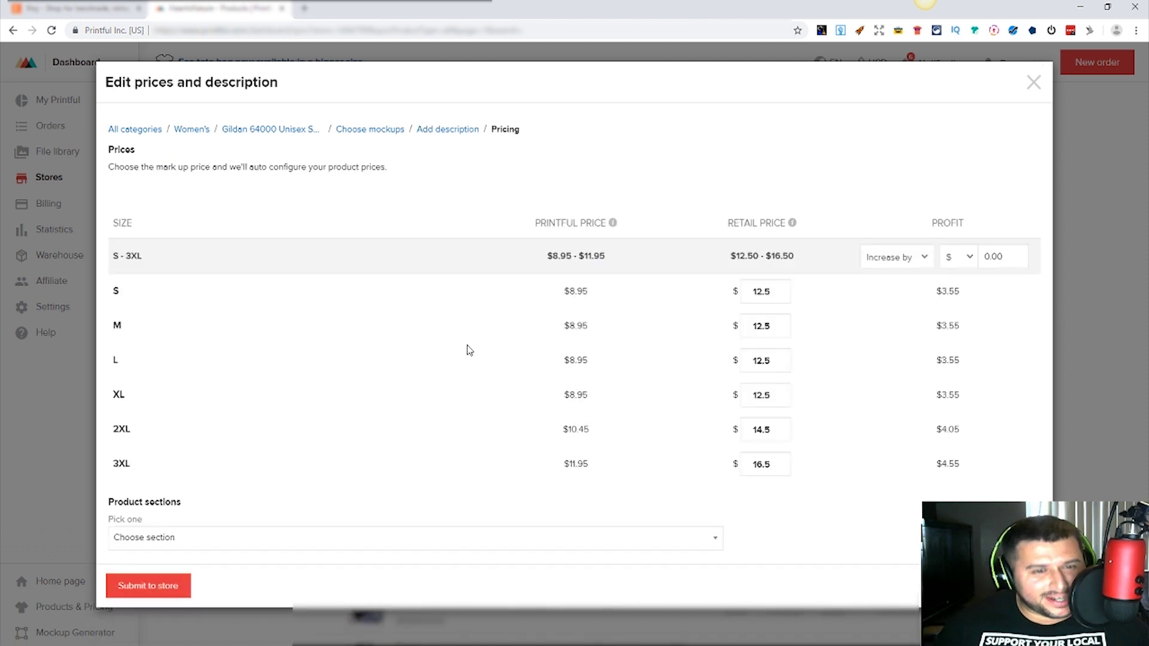
Submit the t-shirt to the store without a section, keeping prices $12.50–$16.50
{"action": "left_click", "coordinate": [454, 541]}
{"action": "left_click", "coordinate": [780, 528]}
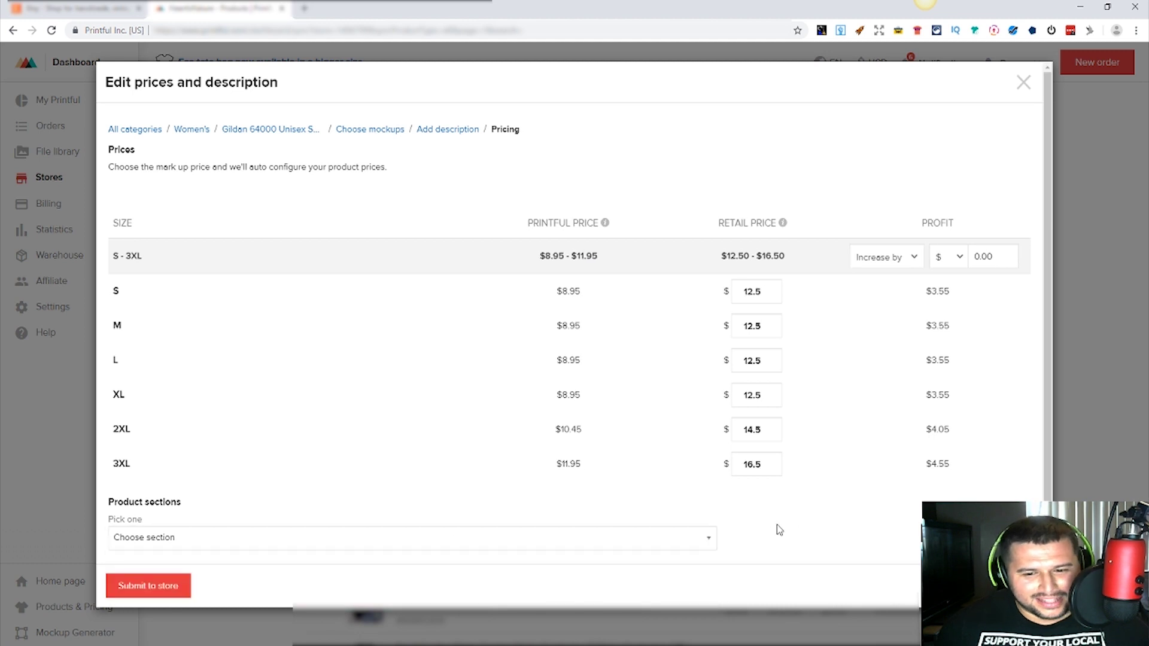
{"action": "left_click", "coordinate": [142, 592]}
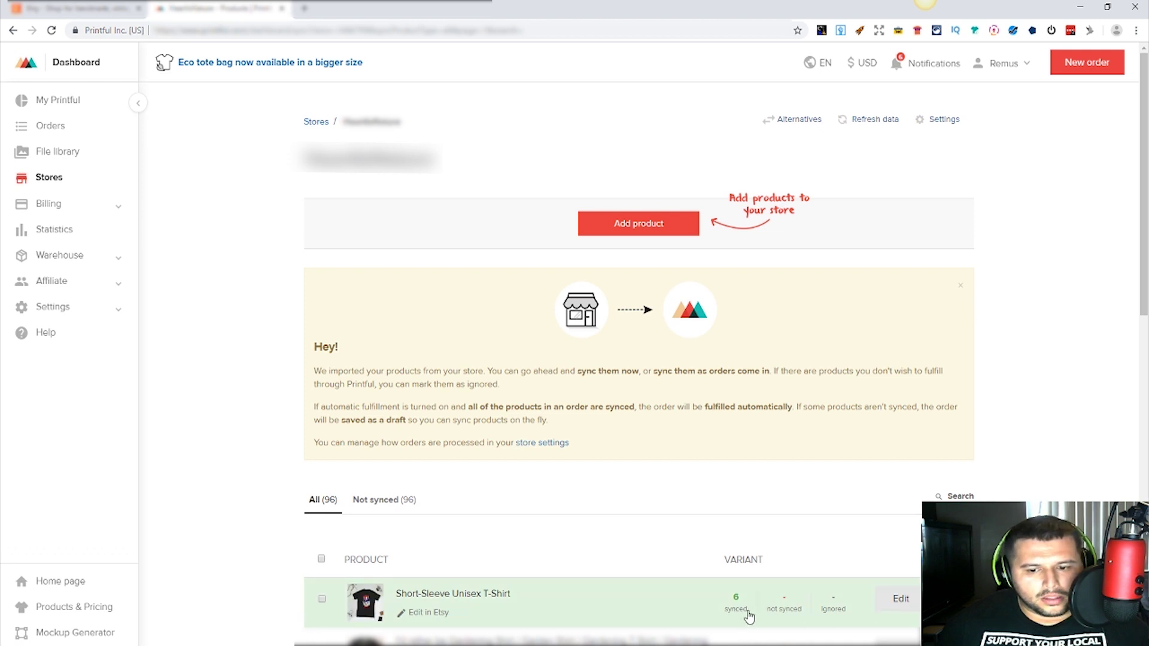
Check the t-shirt's 6 synced variants and open its draft listing in Etsy
{"action": "left_click", "coordinate": [889, 606]}
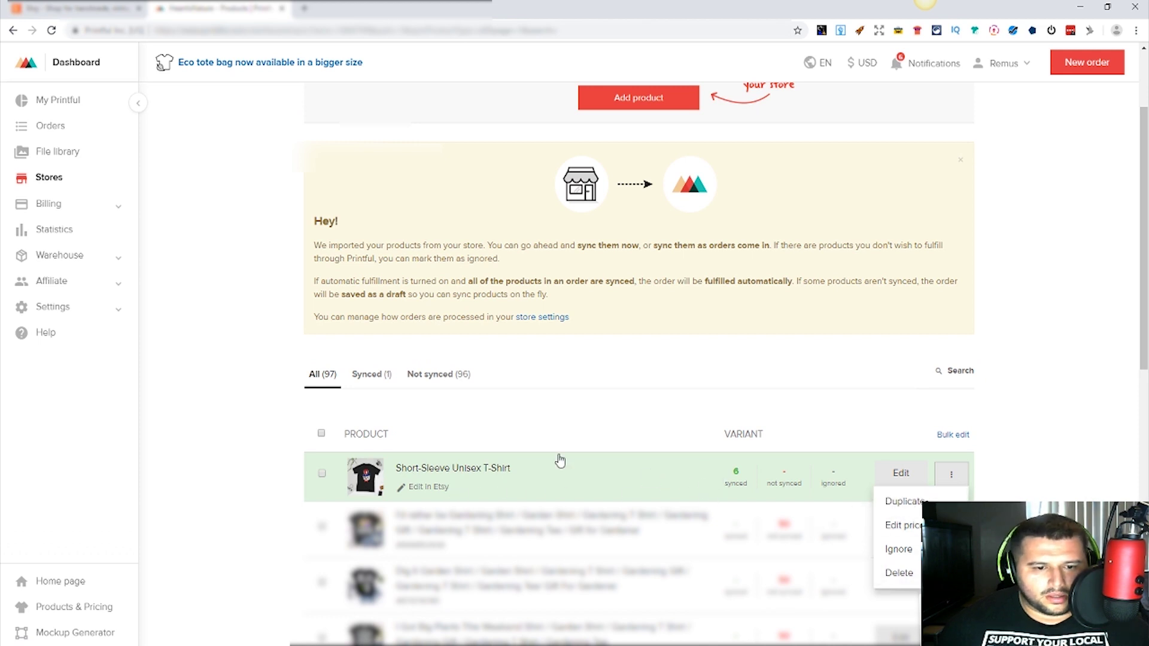
{"action": "left_click", "coordinate": [419, 489]}
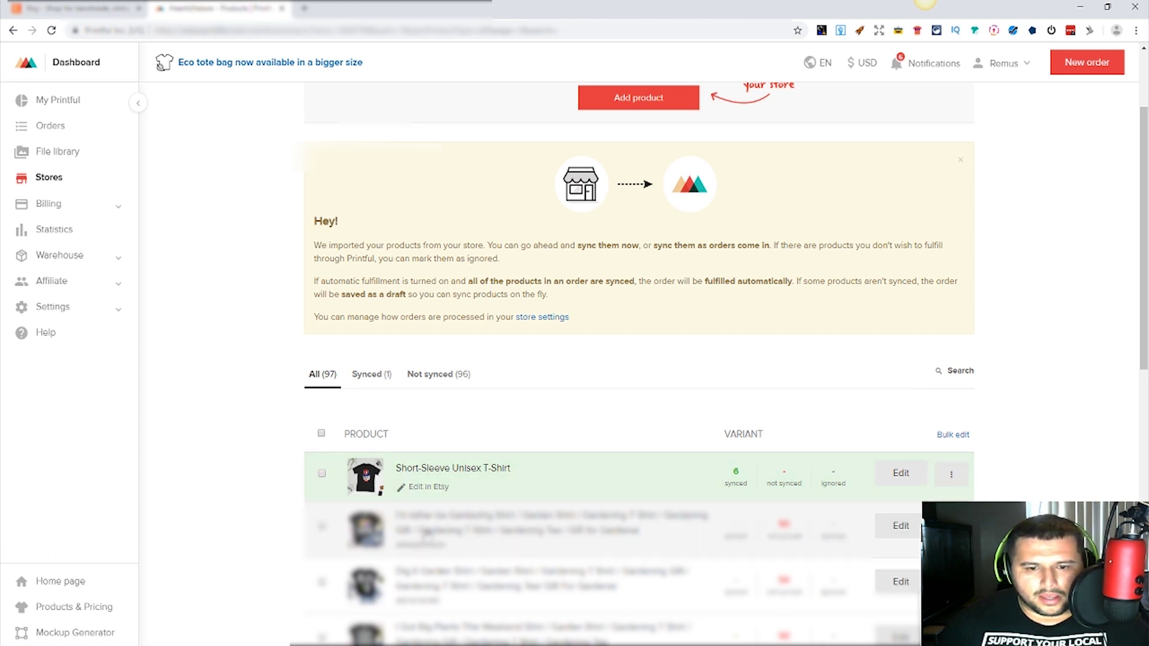
{"action": "left_click", "coordinate": [417, 488]}
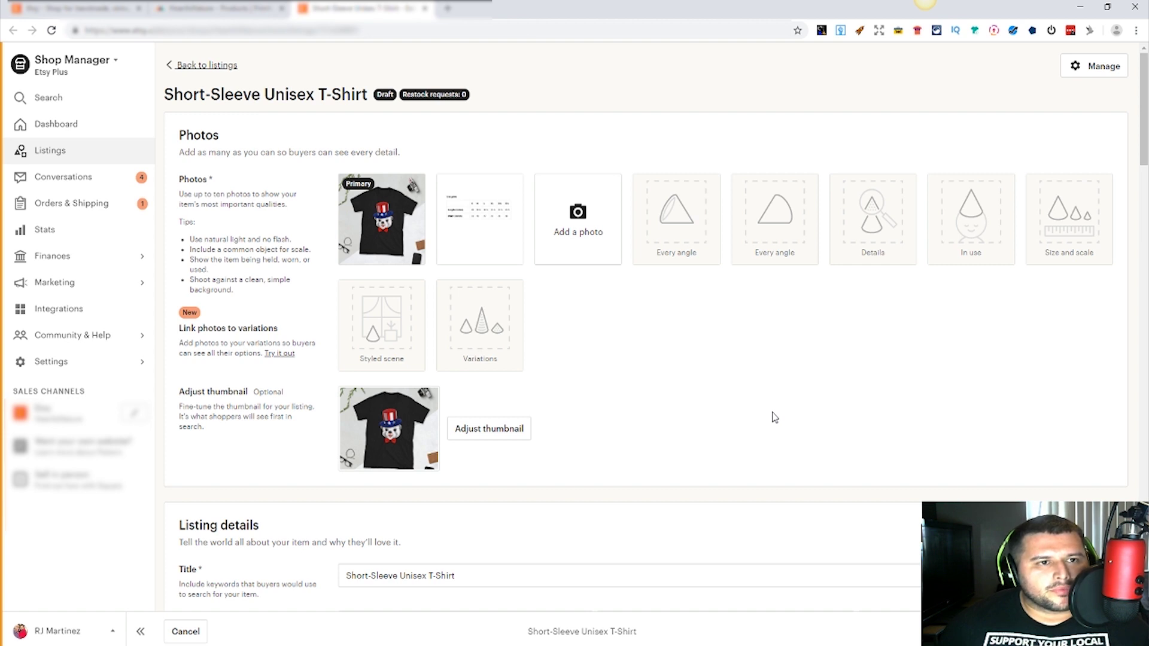
Scroll through the Etsy draft's mockup photos, details and description and back to the top
{"action": "scroll", "coordinate": [774, 400], "scroll_direction": "down", "scroll_amount": 1}
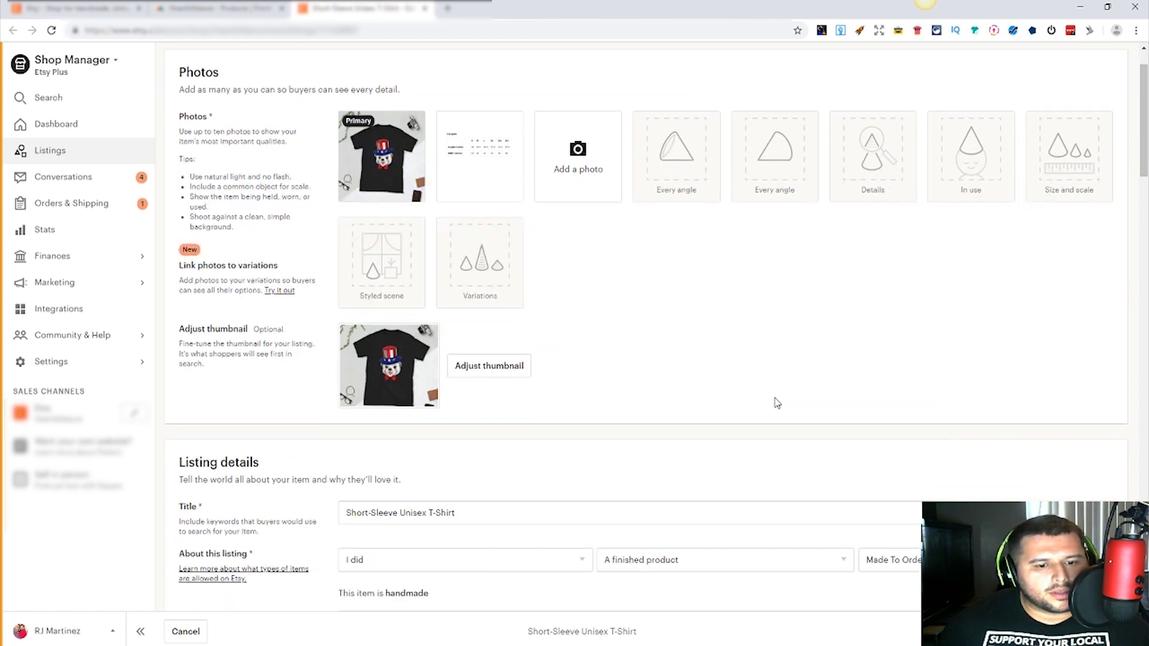
{"action": "scroll", "coordinate": [694, 367], "scroll_direction": "up", "scroll_amount": 1}
{"action": "scroll", "coordinate": [802, 392], "scroll_direction": "down", "scroll_amount": 10}
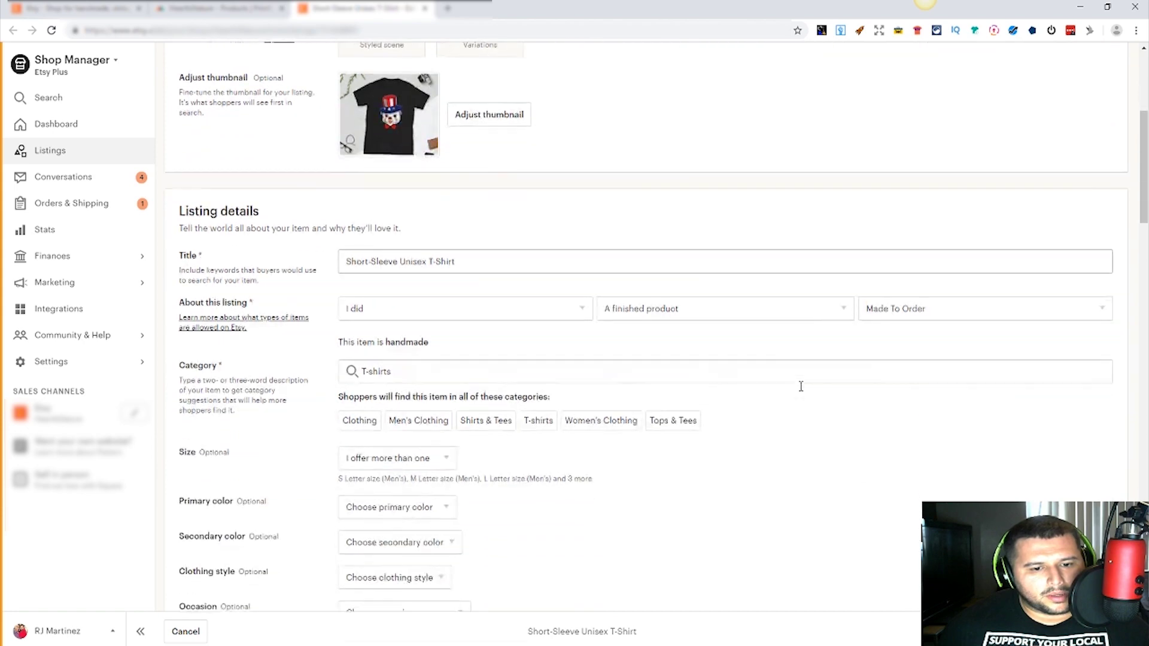
{"action": "scroll", "coordinate": [723, 442], "scroll_direction": "down", "scroll_amount": 6}
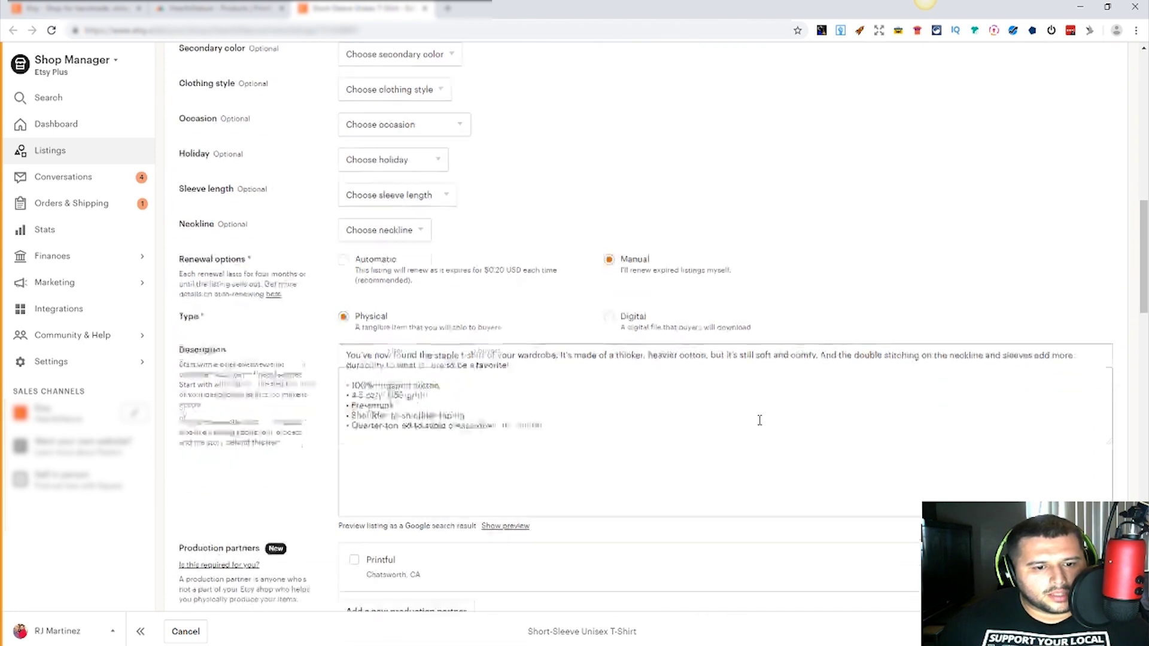
{"action": "scroll", "coordinate": [760, 427], "scroll_direction": "down", "scroll_amount": 7}
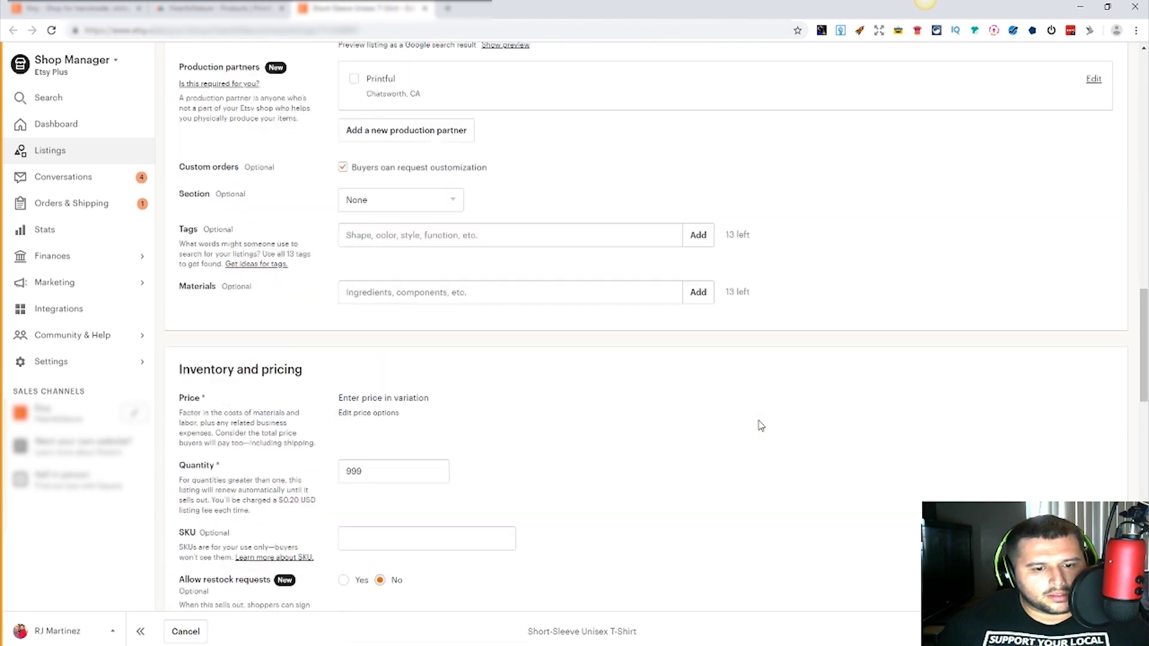
{"action": "scroll", "coordinate": [754, 458], "scroll_direction": "up", "scroll_amount": 20}
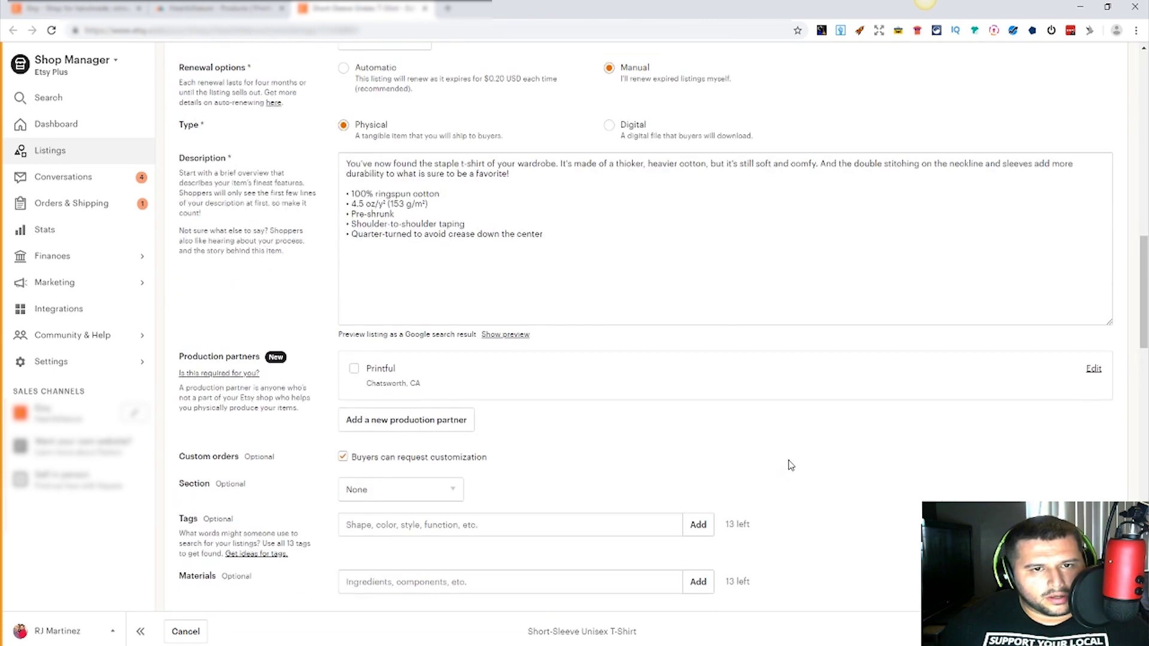
{"action": "scroll", "coordinate": [791, 465], "scroll_direction": "up", "scroll_amount": 3}
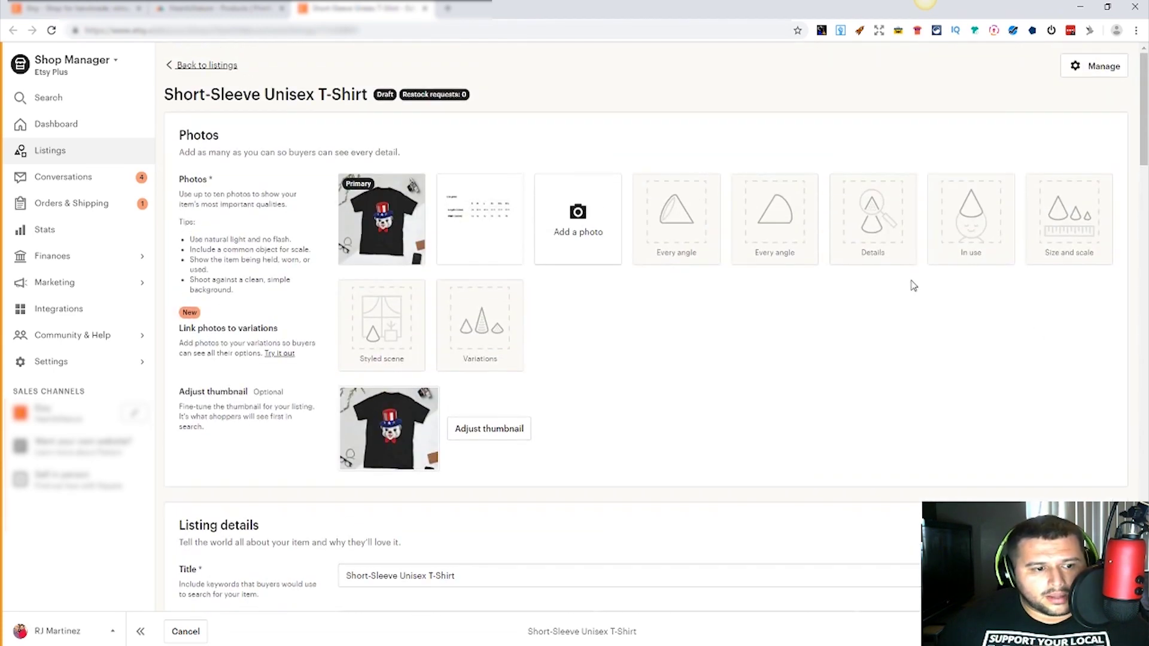
Collapse Etsy's side navigation and return to the Printful store's product list
{"action": "left_click", "coordinate": [109, 634]}
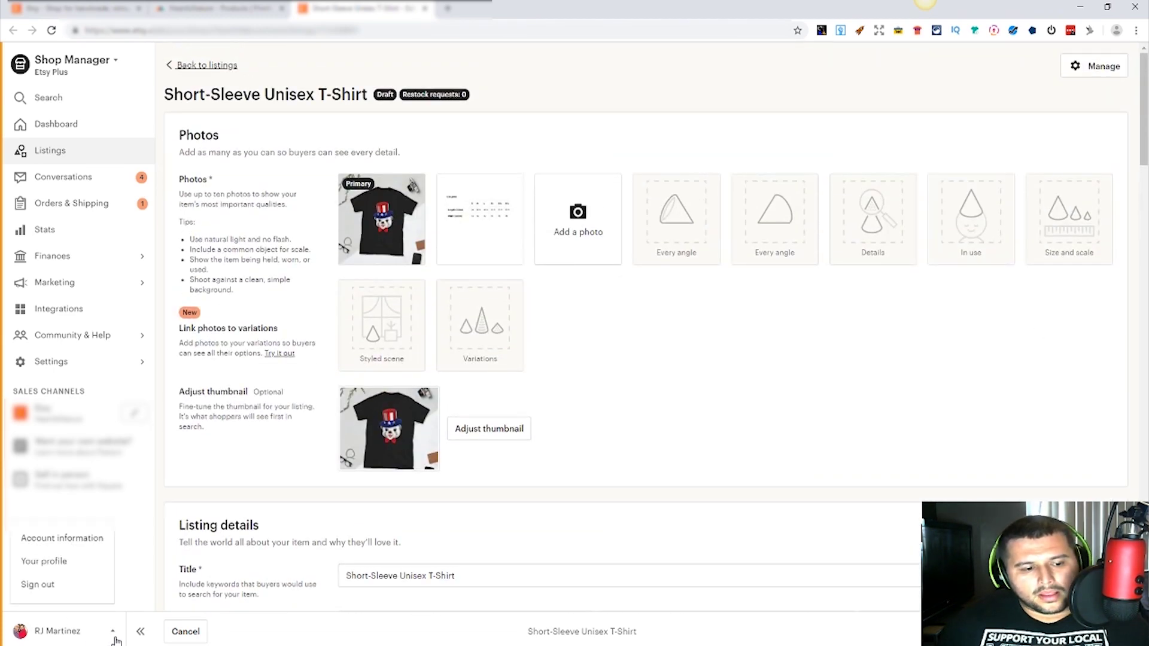
{"action": "left_click", "coordinate": [140, 634]}
{"action": "left_click", "coordinate": [770, 325]}
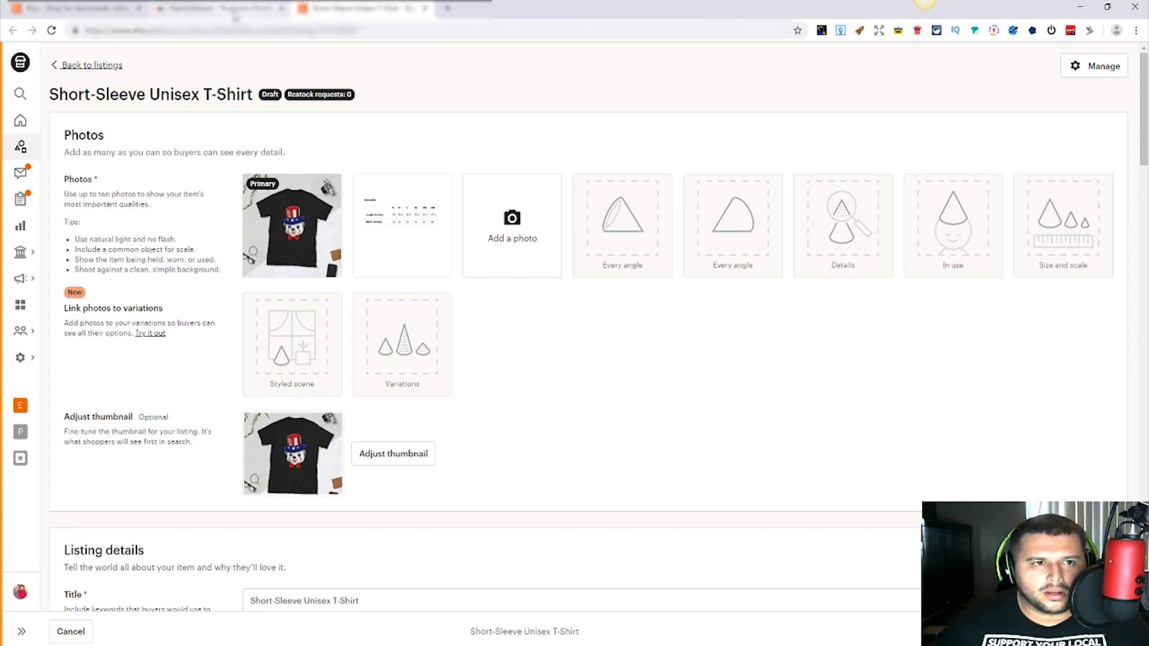
{"action": "left_click", "coordinate": [221, 9]}
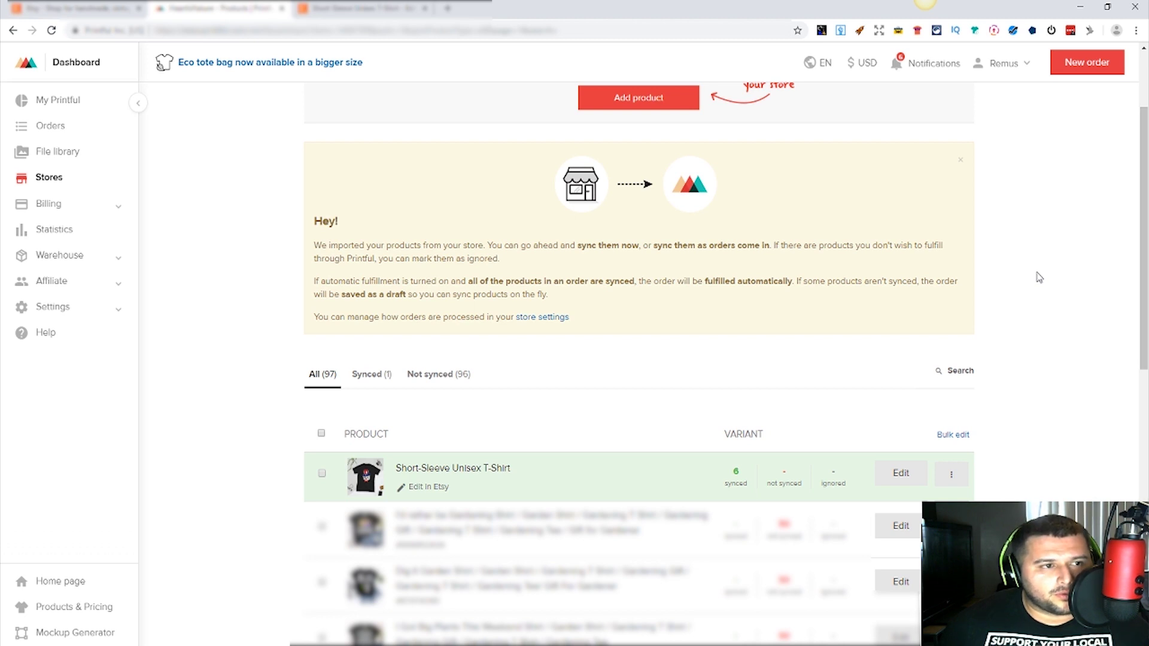
{"action": "scroll", "coordinate": [1031, 359], "scroll_direction": "up", "scroll_amount": 3}
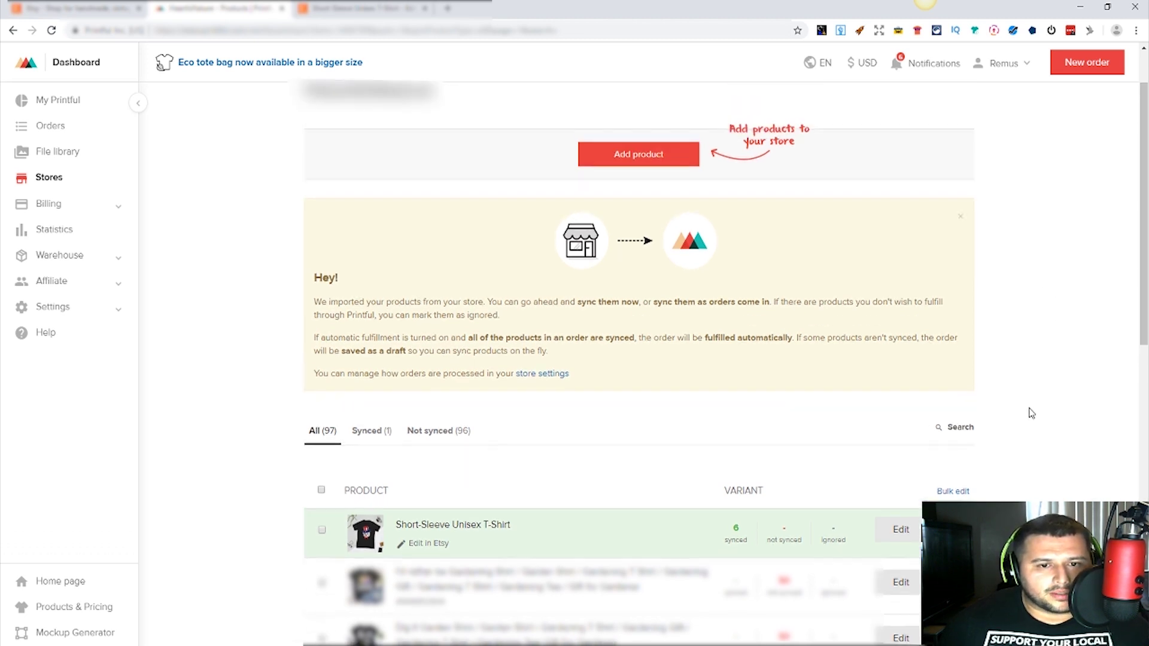